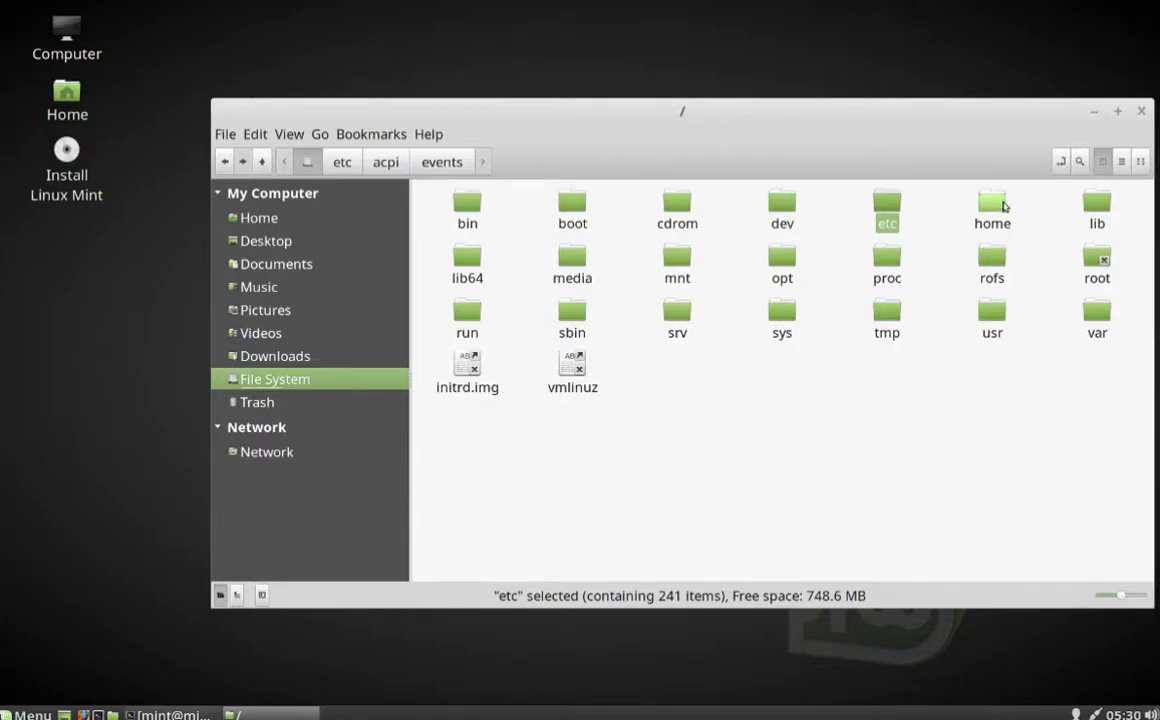
# - Open the /home folder in Nemo to show it contains only the mint folder
pyautogui.doubleClick(1000, 204)
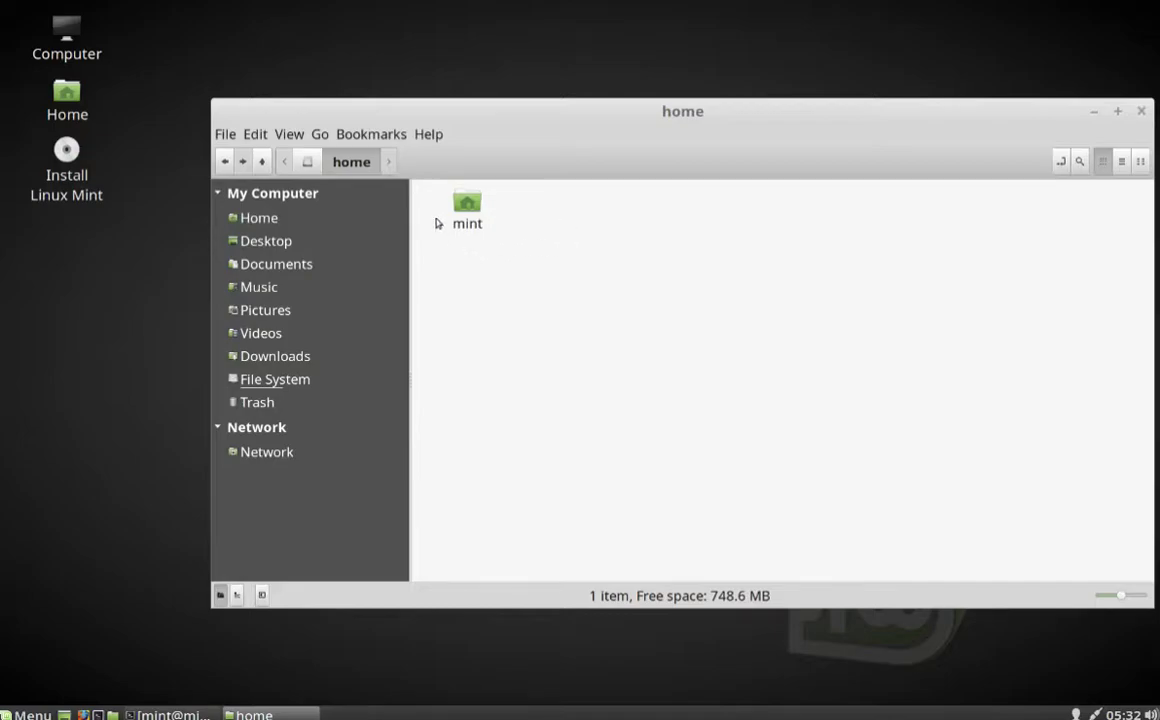
# - Return to the file system root (/) listing bin, etc, home, root and usr
pyautogui.click(263, 162)
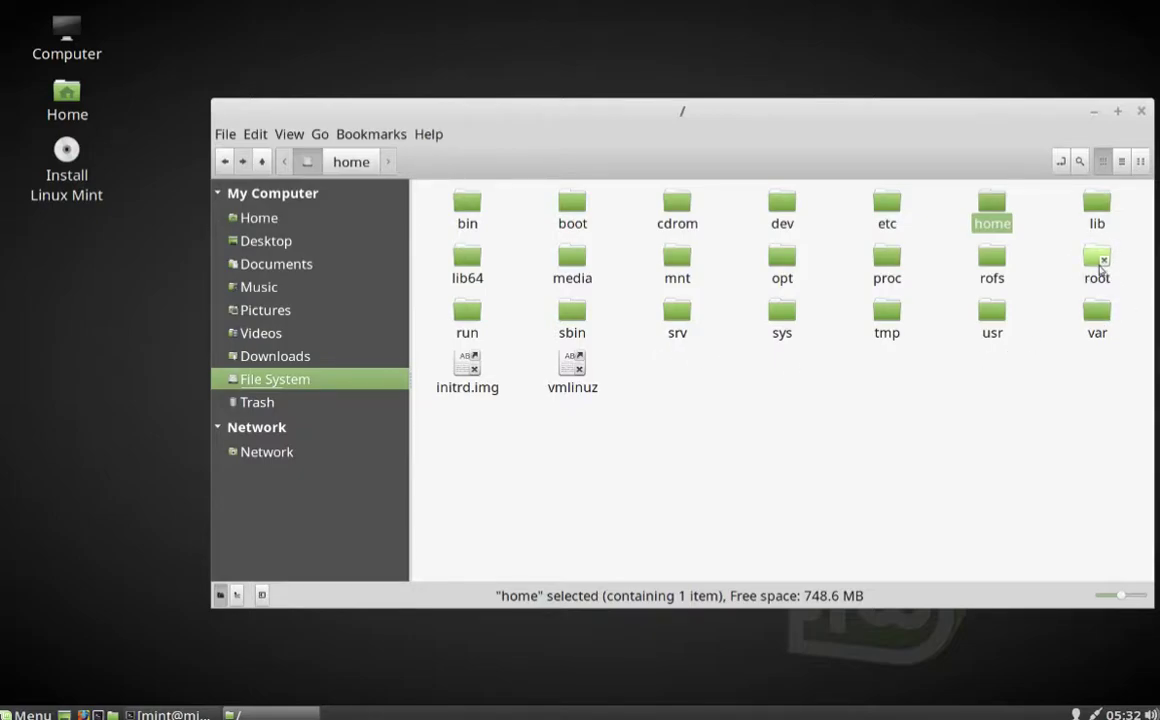
# - Try opening the root folder, which fails with a permission-denied error
pyautogui.doubleClick(1096, 260)
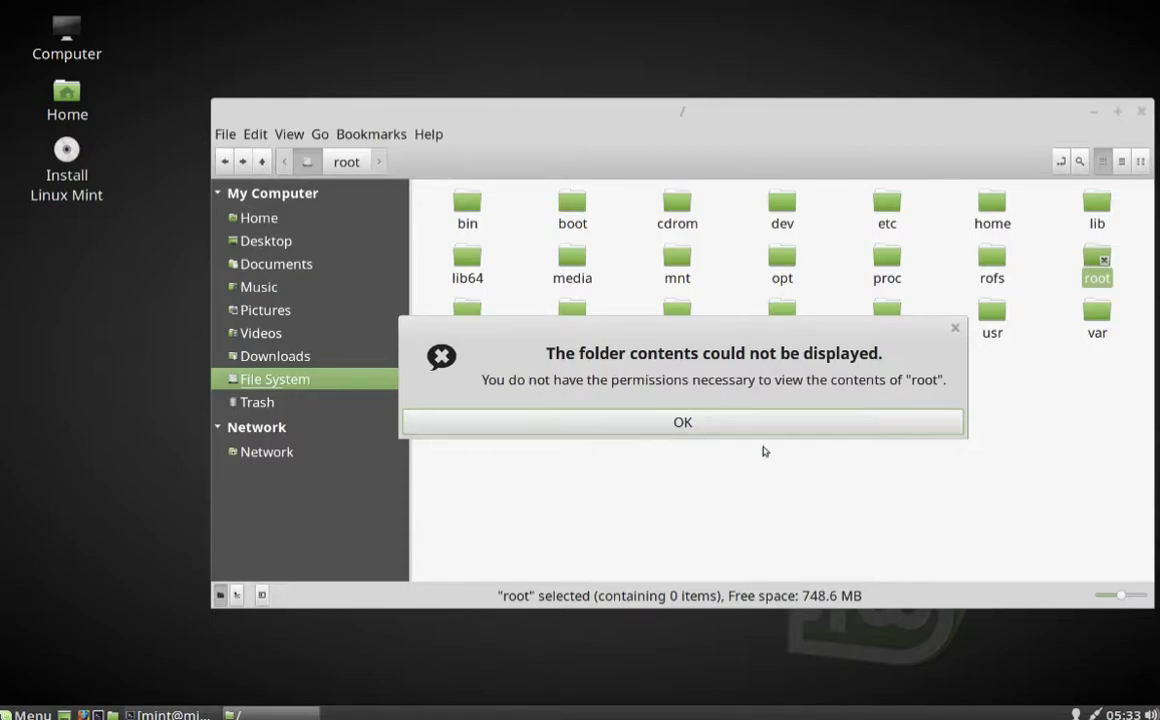
# - Dismiss the permission error and reopen /home, which holds only the mint folder
pyautogui.click(699, 424)
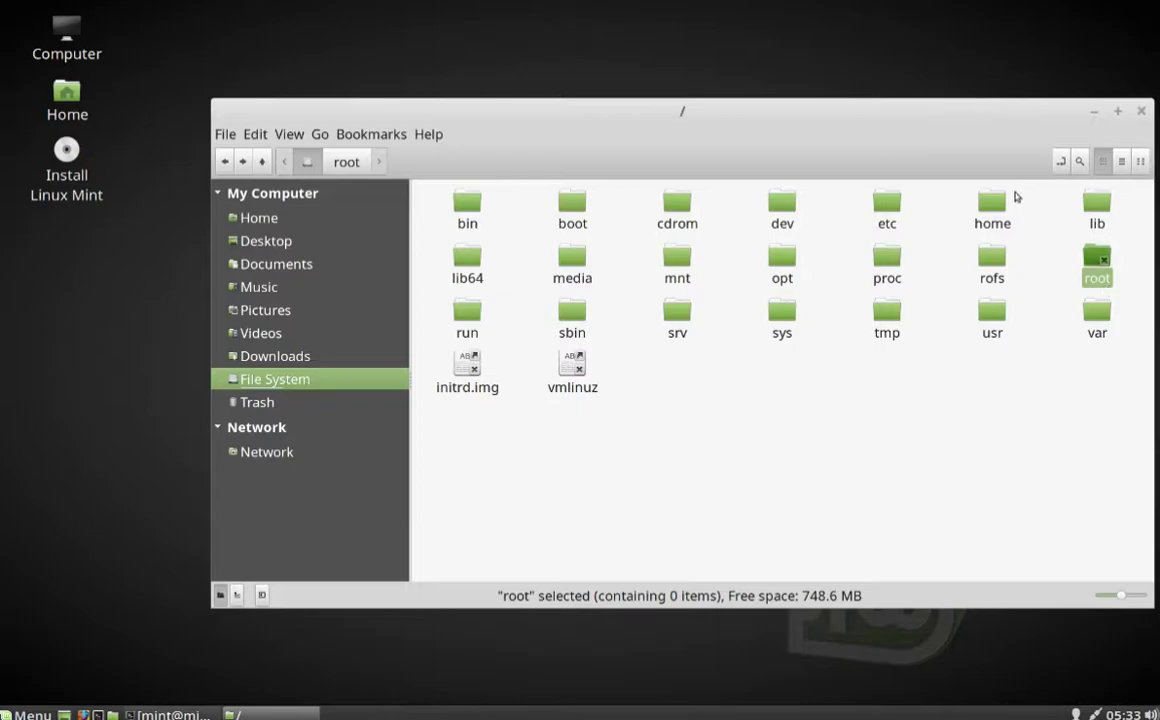
pyautogui.doubleClick(992, 203)
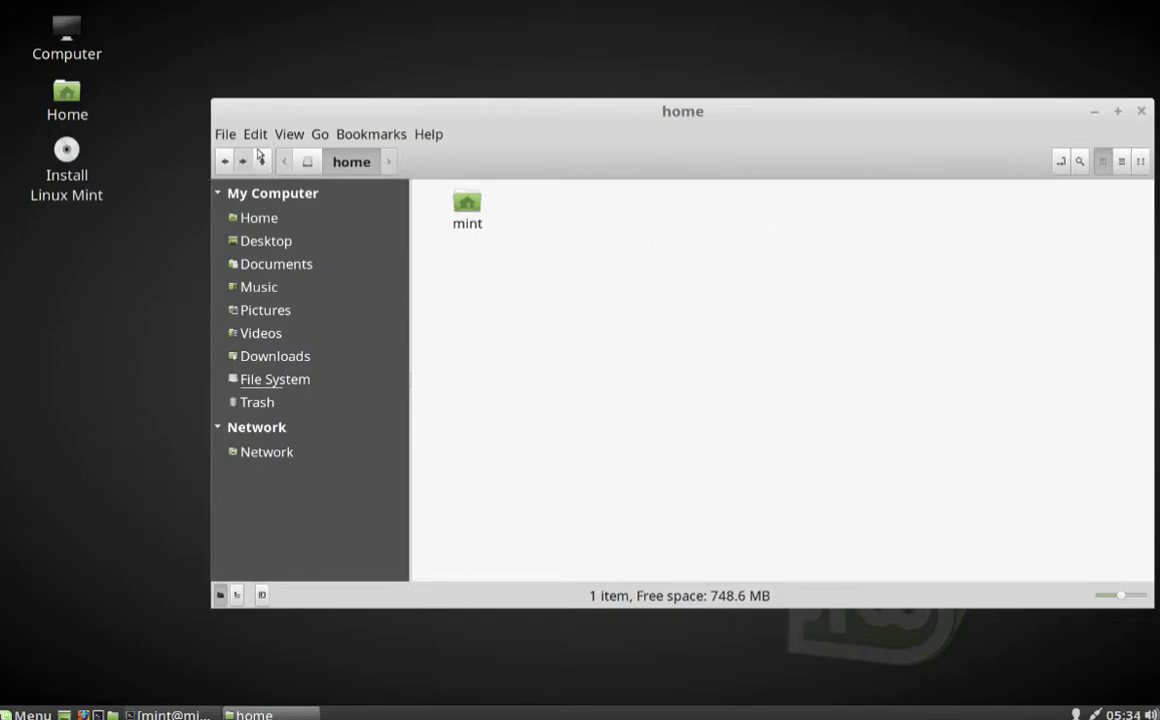
# - Go back to the file system root (/) from the Nemo sidebar
pyautogui.click(260, 160)
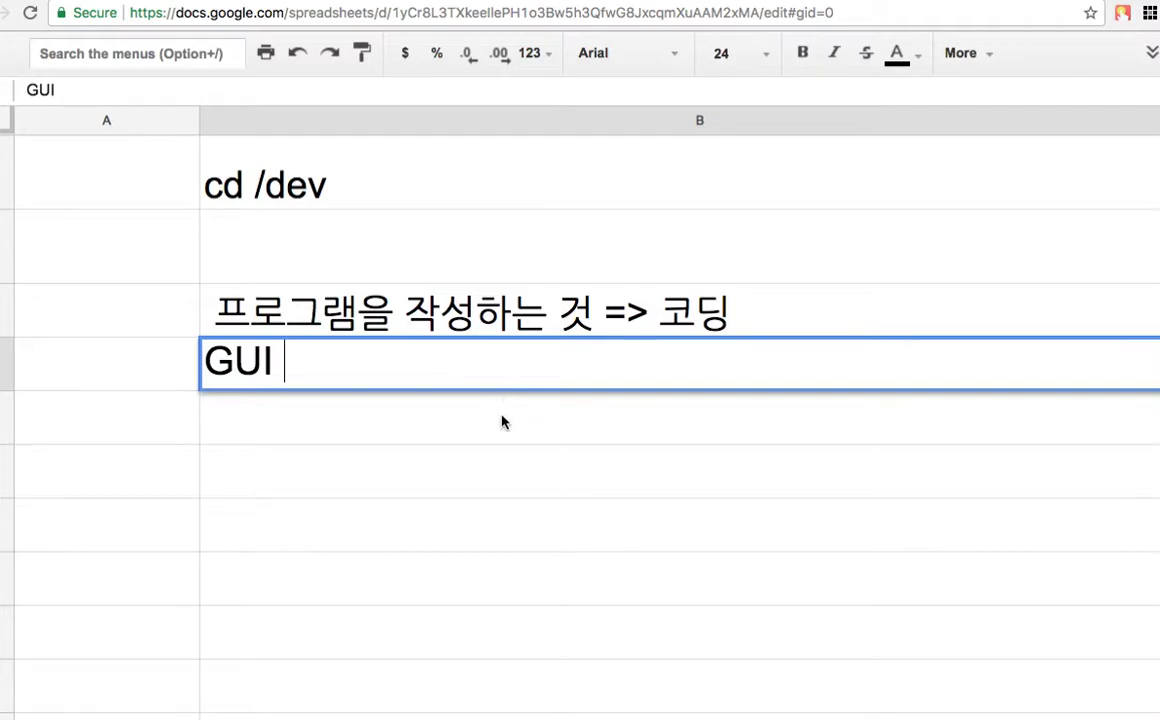
# - Type 'Windows => Single user system' into an empty cell below the GUI line
pyautogui.rightClick(502, 421)
pyautogui.click(456, 417)
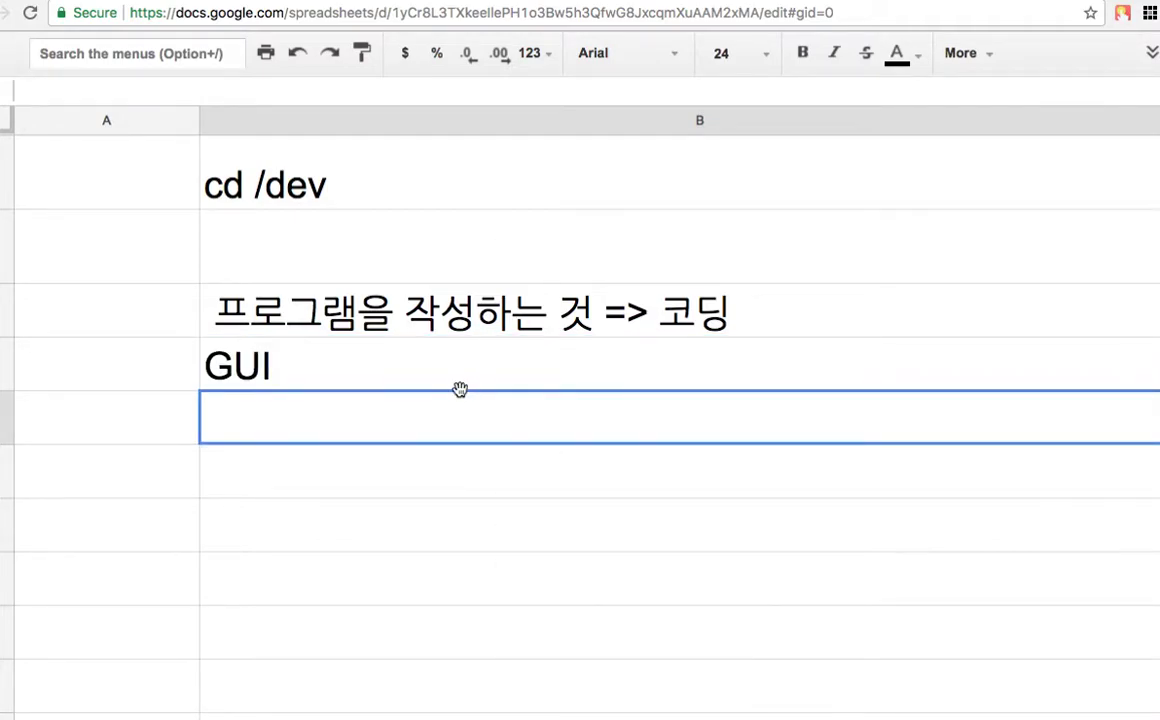
pyautogui.scroll(2, 459, 389)
pyautogui.scroll(-4, 459, 389)
pyautogui.scroll(-1, 459, 389)
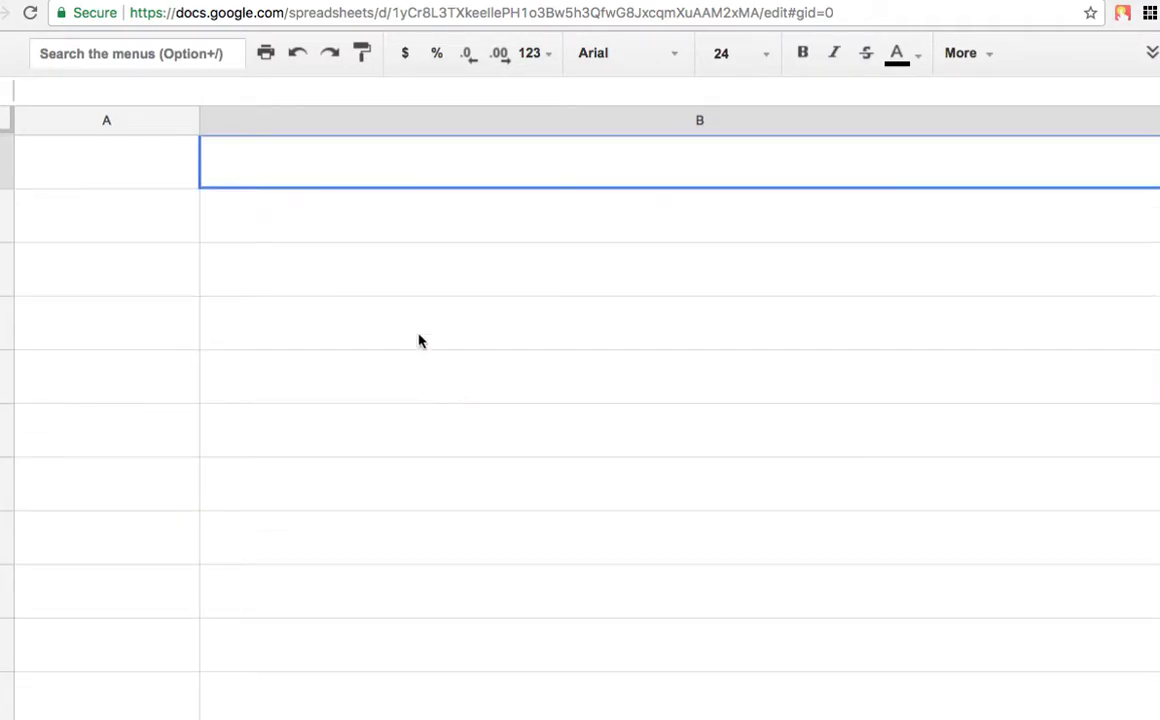
pyautogui.click(410, 238)
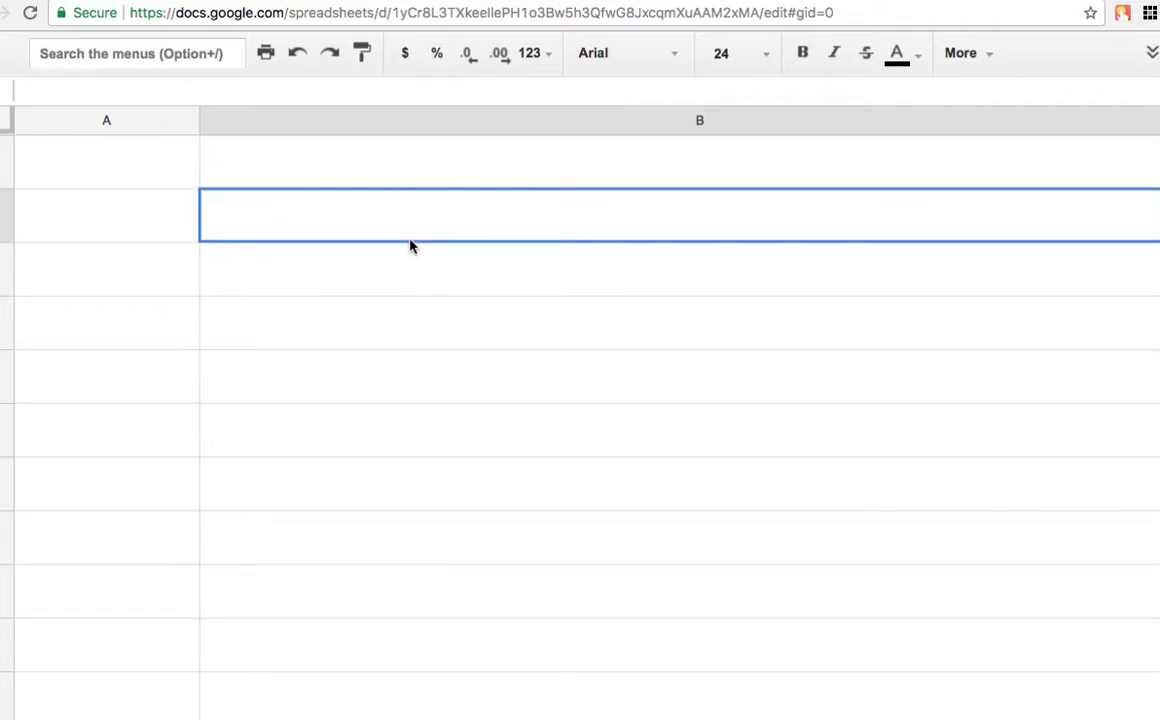
pyautogui.write('ㅉㅏㅜ')
pyautogui.press('Escape')
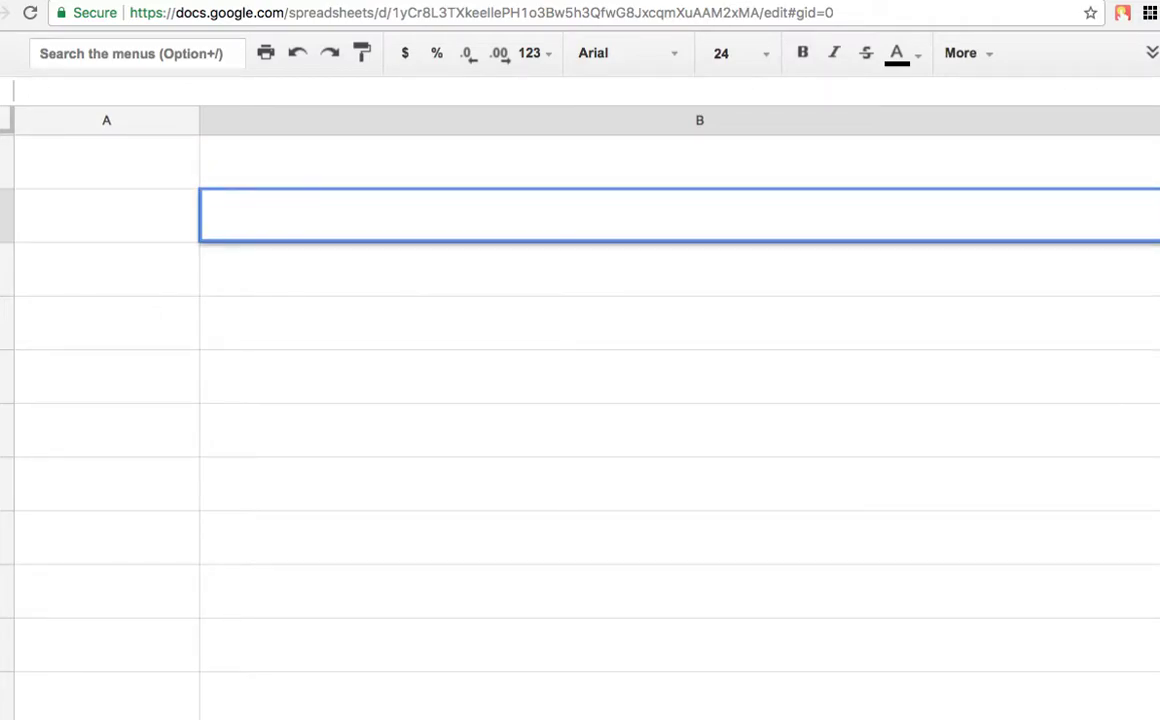
pyautogui.write('Wind')
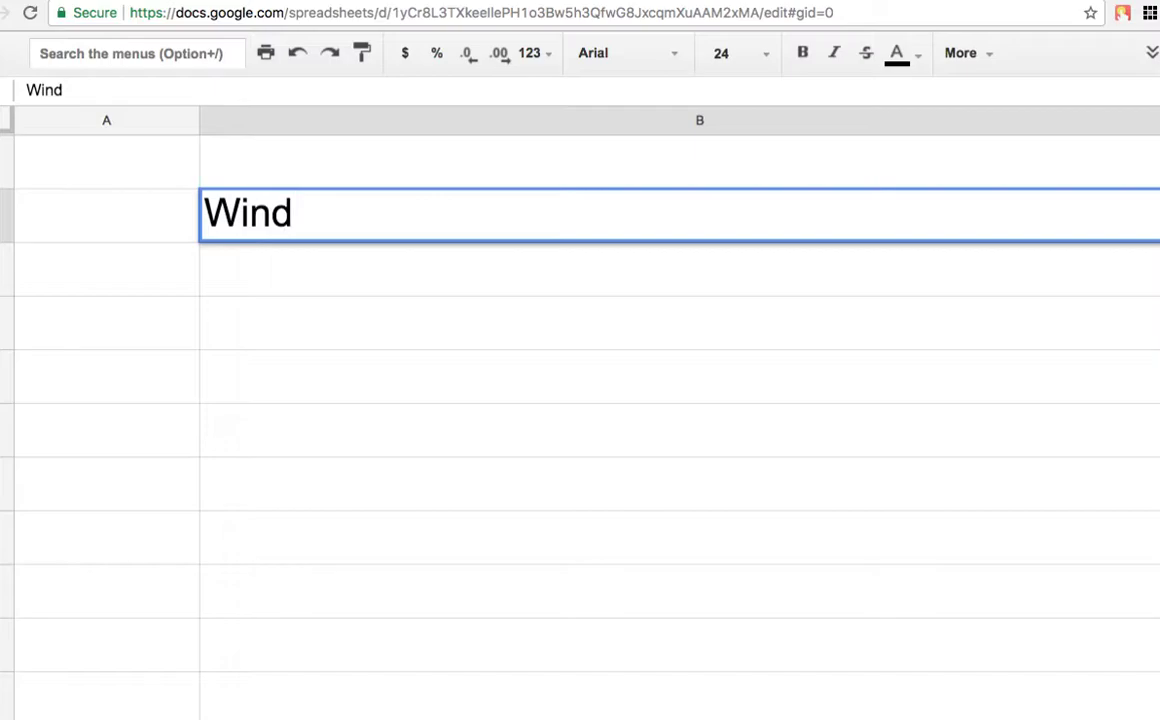
pyautogui.write('ows ')
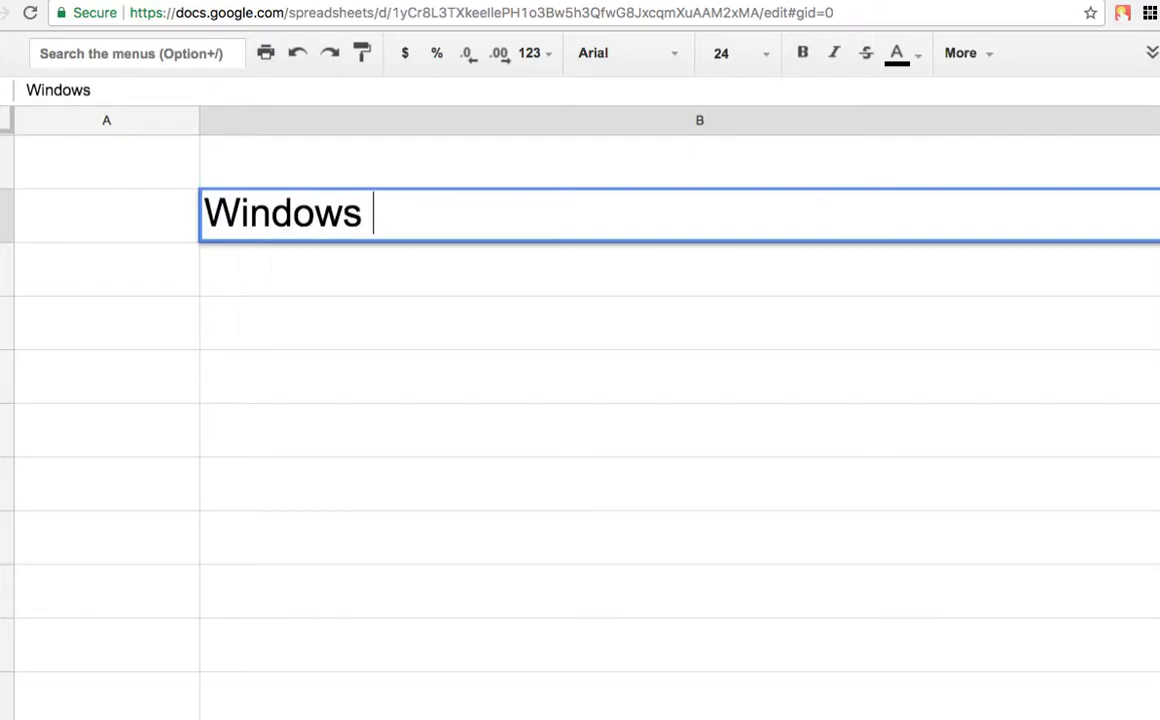
pyautogui.write('=> ')
pyautogui.write('Singl')
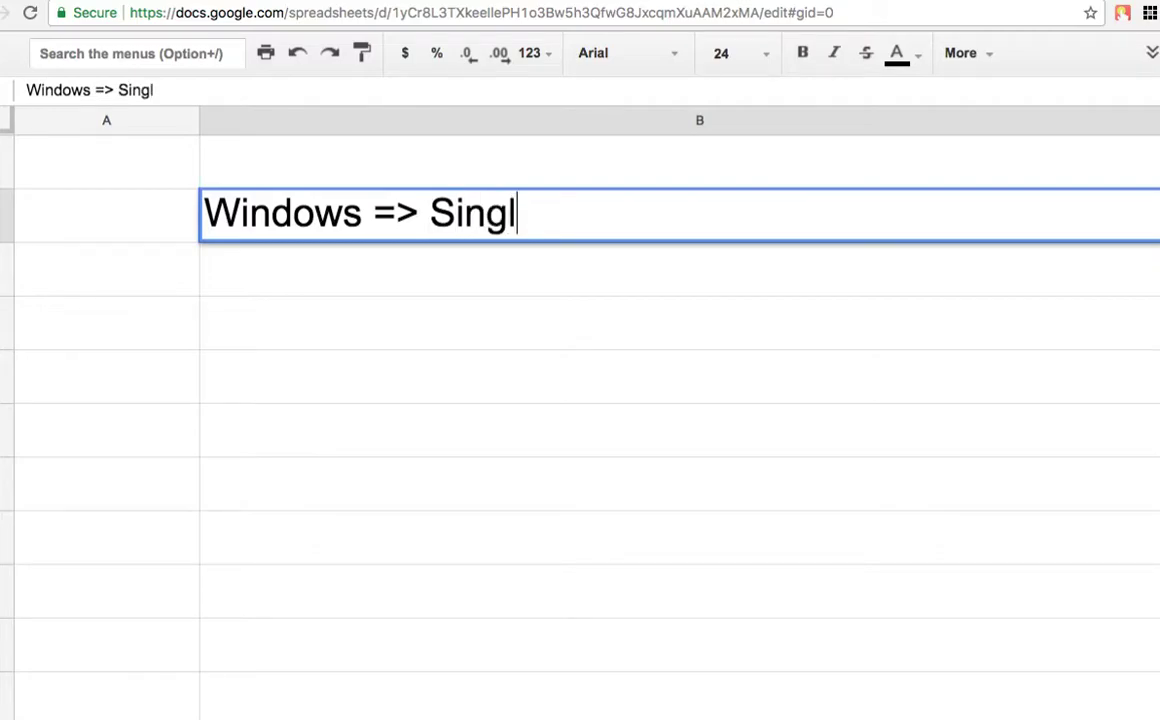
pyautogui.write('e user')
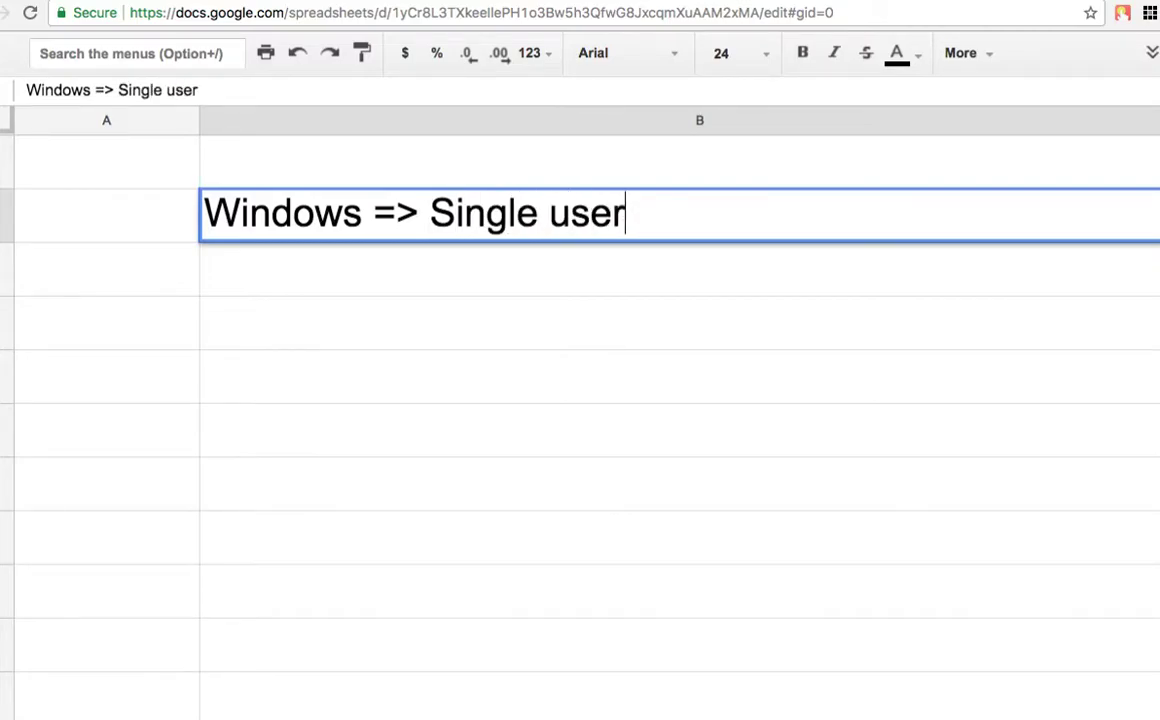
pyautogui.write('s')
pyautogui.press('BackSpace')
pyautogui.press('BackSpace')
pyautogui.write('sys')
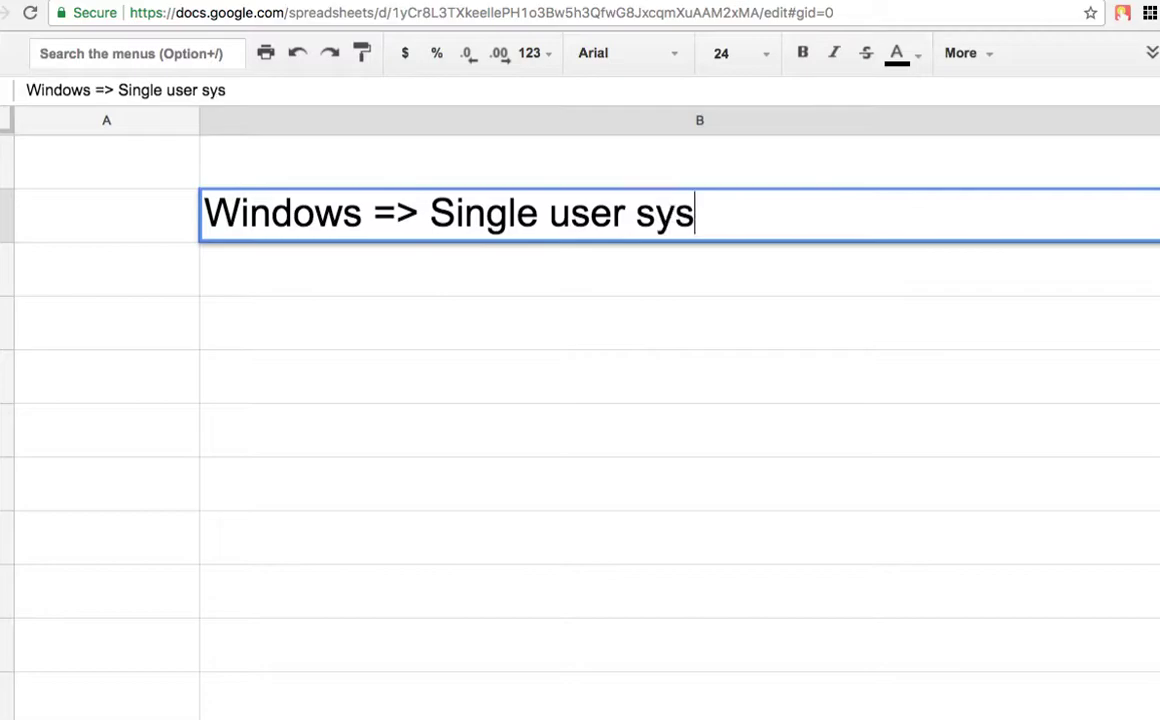
pyautogui.write('tem')
# - Commit the Windows note and add 'Linux, Mac, Unix => Multi user system' beneath it
pyautogui.press('Return')
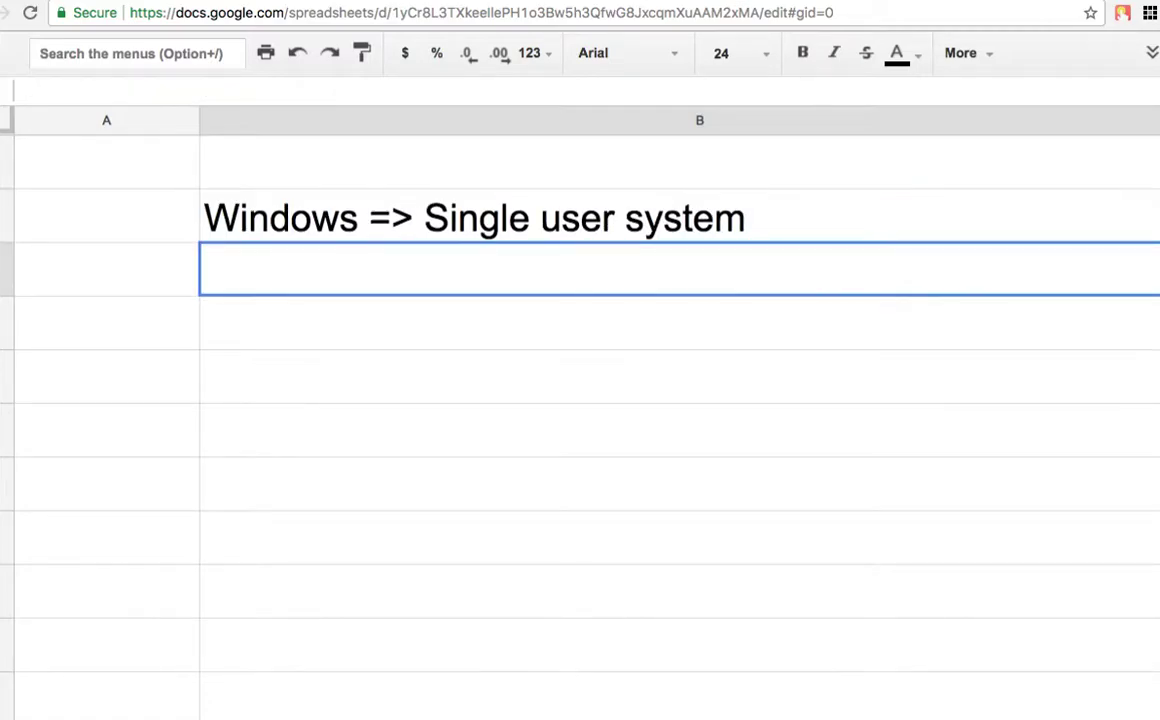
pyautogui.write('Linux')
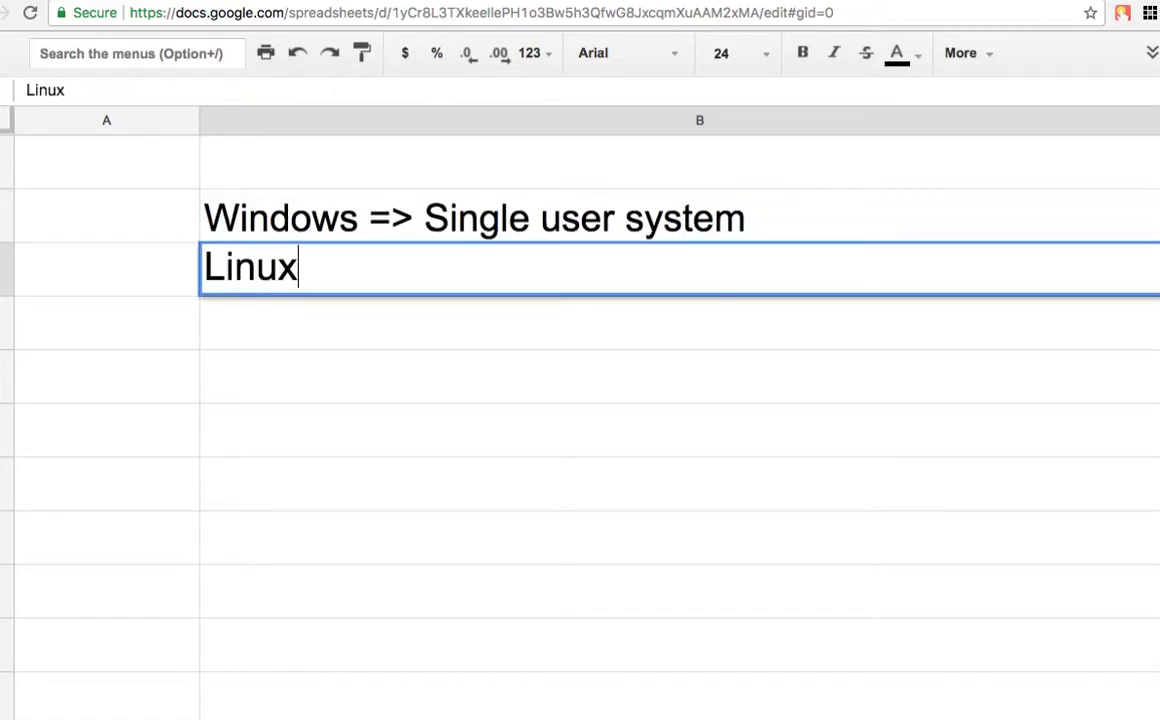
pyautogui.write(', ')
pyautogui.write('Mac, ')
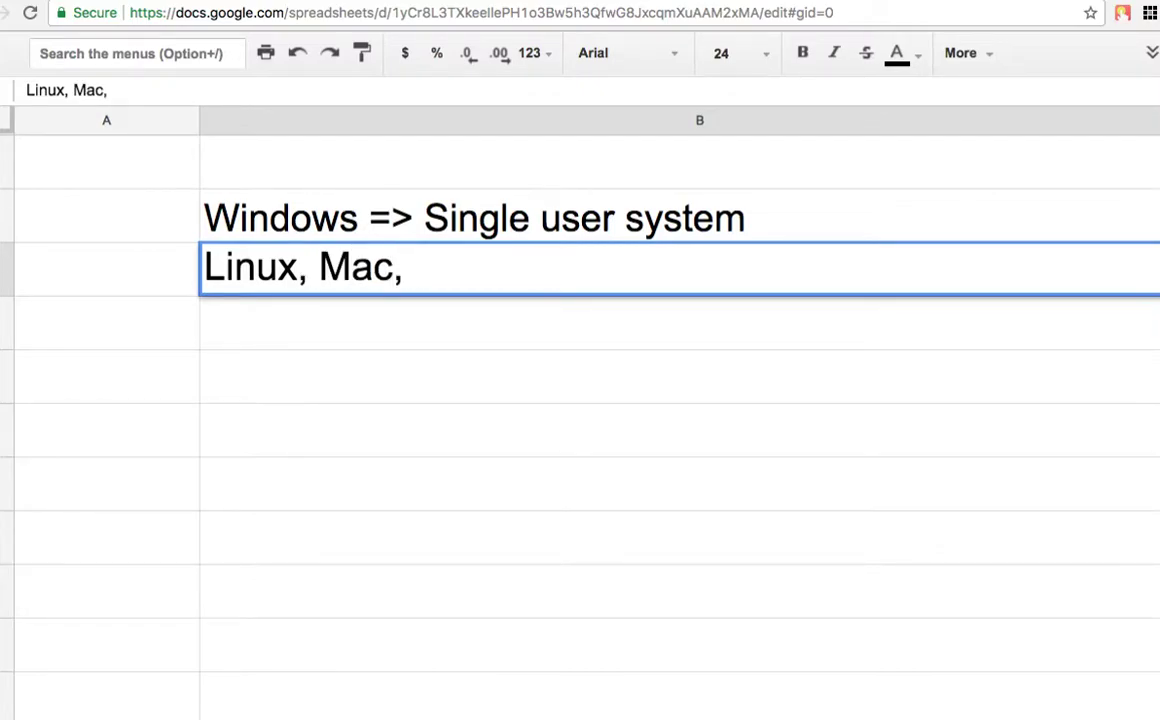
pyautogui.write('Unix ')
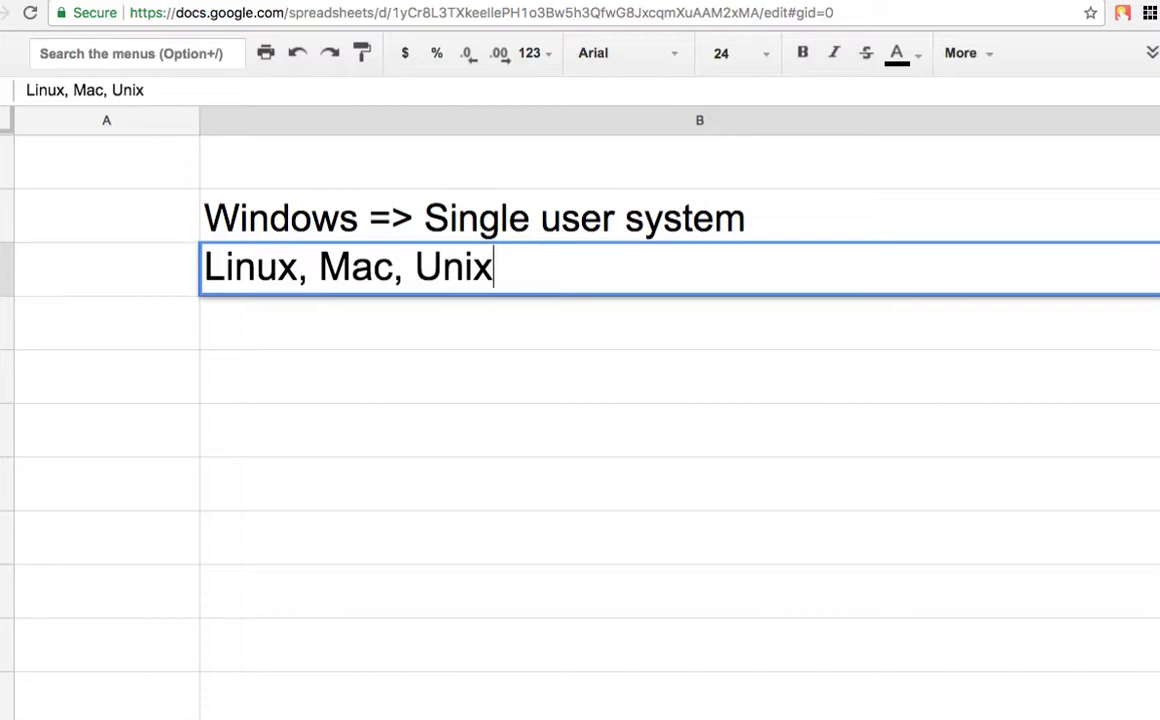
pyautogui.write('=')
pyautogui.write('>')
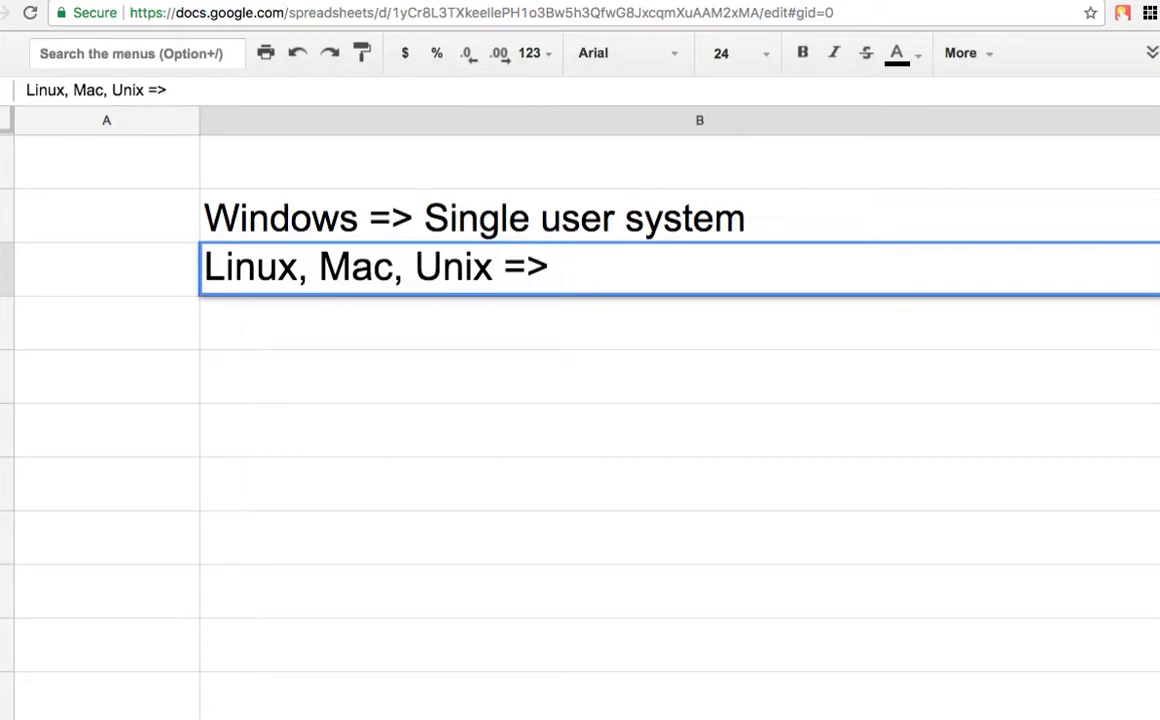
pyautogui.write(' Multi')
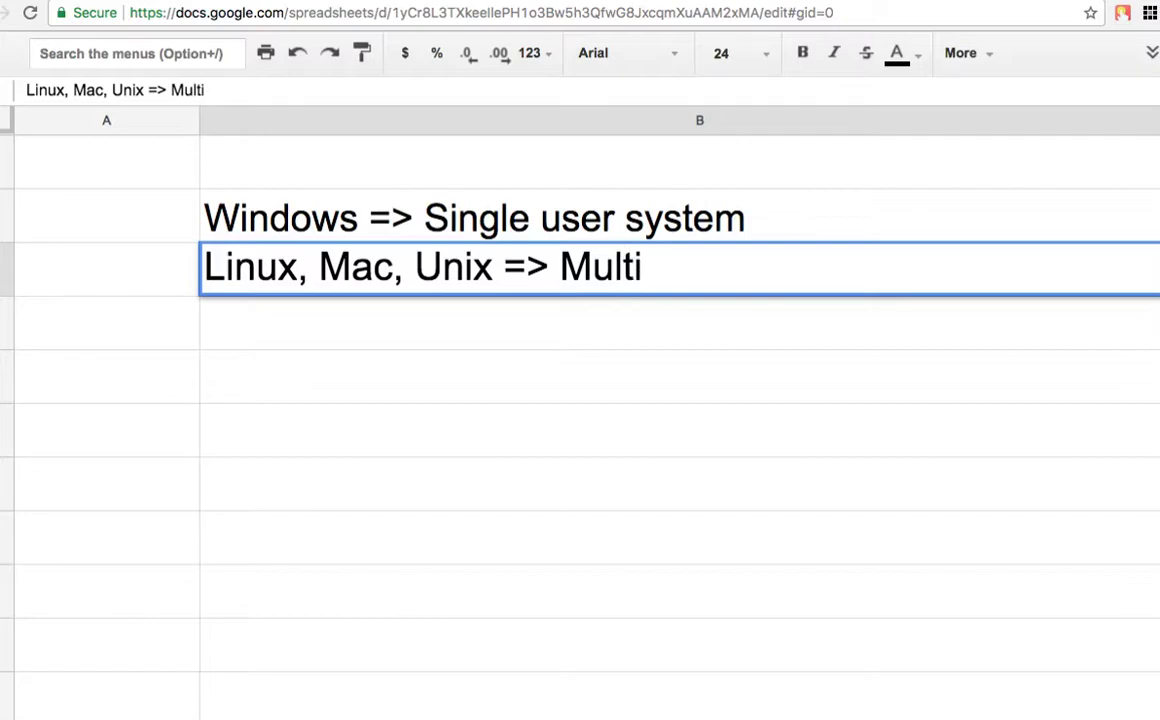
pyautogui.write(' user sys')
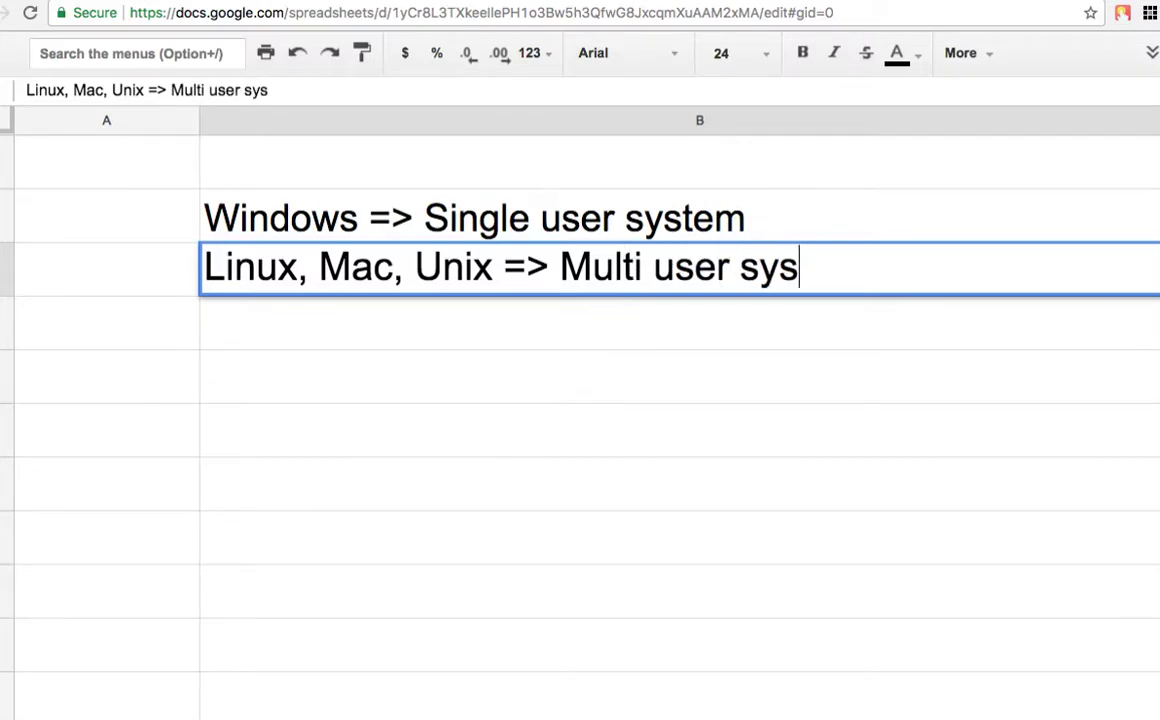
pyautogui.write('tem')
pyautogui.press('Return')
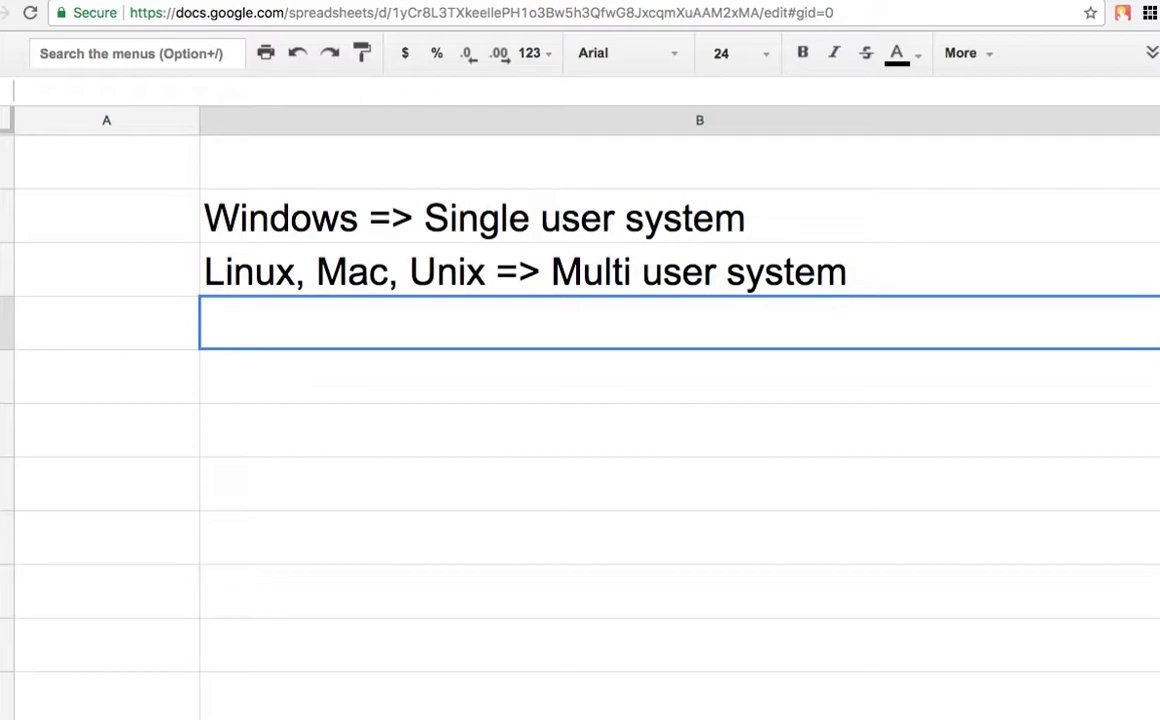
# - Enter the boot sequence note 'Power on => Booting => Log in( id, pw) => Ready'
pyautogui.write('Power')
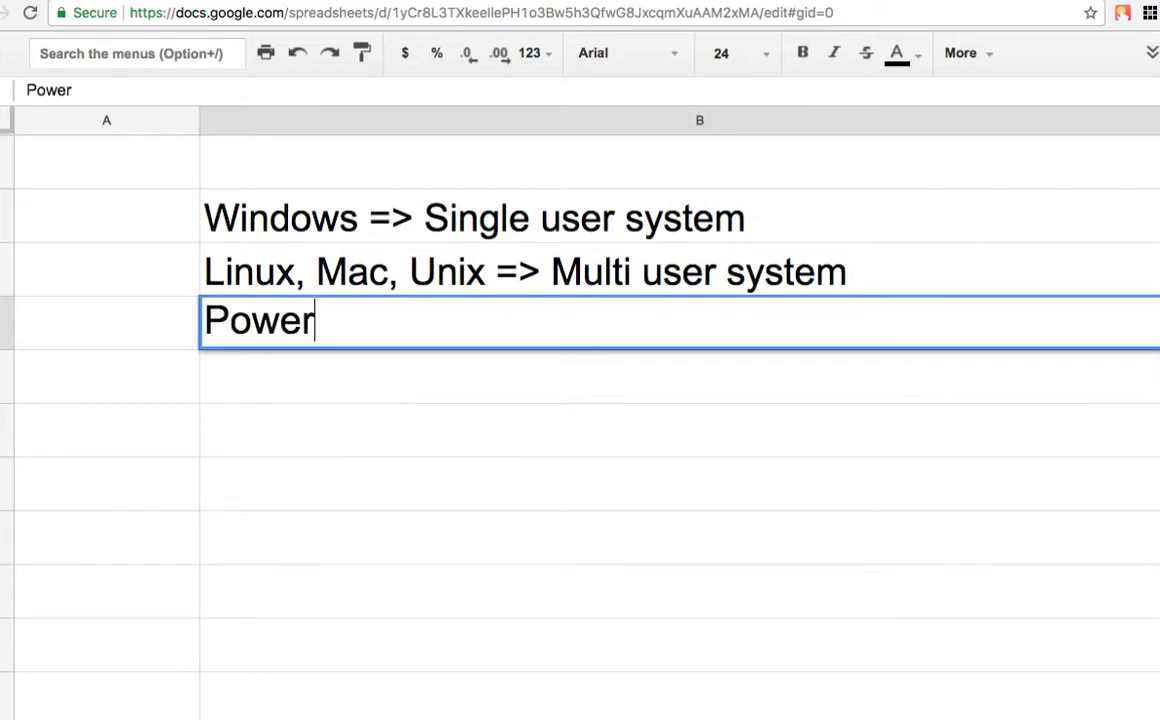
pyautogui.write(' on =')
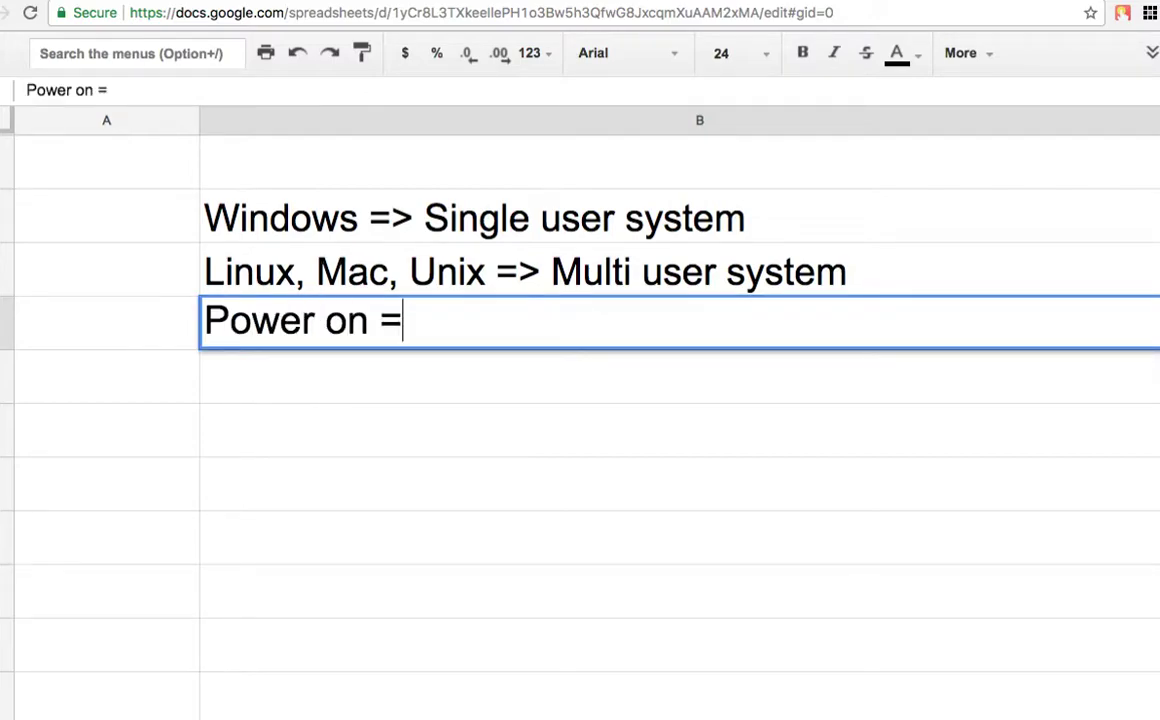
pyautogui.write('> ')
pyautogui.write('B')
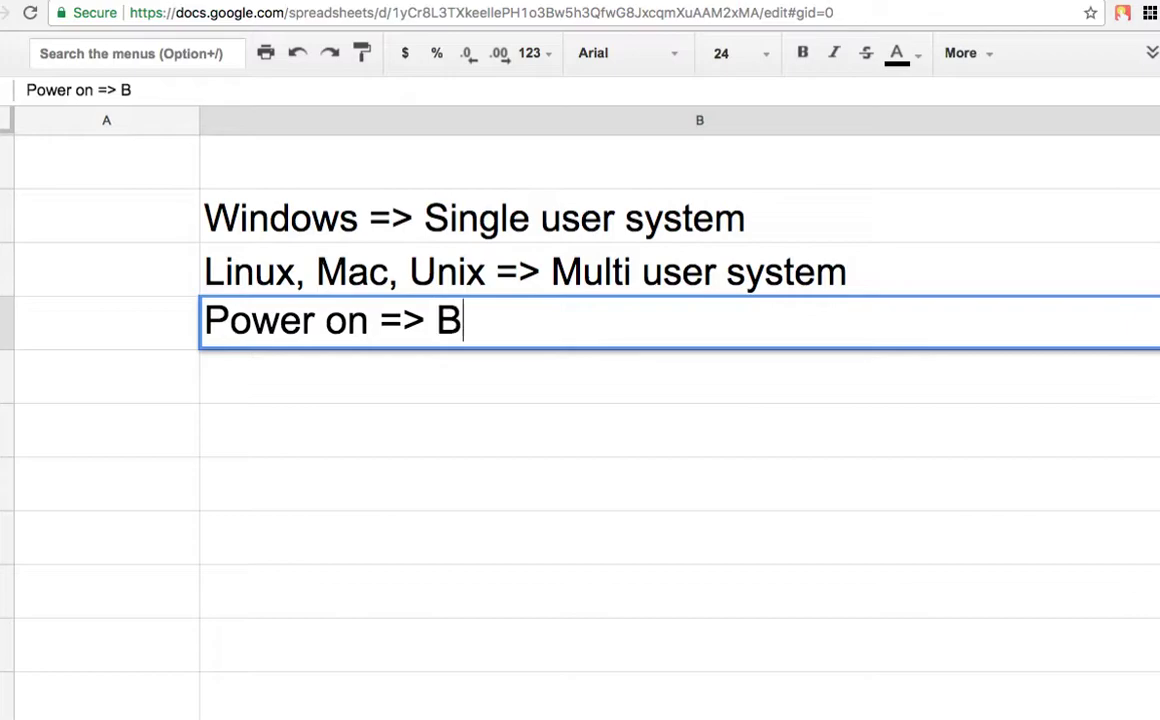
pyautogui.write('ooti')
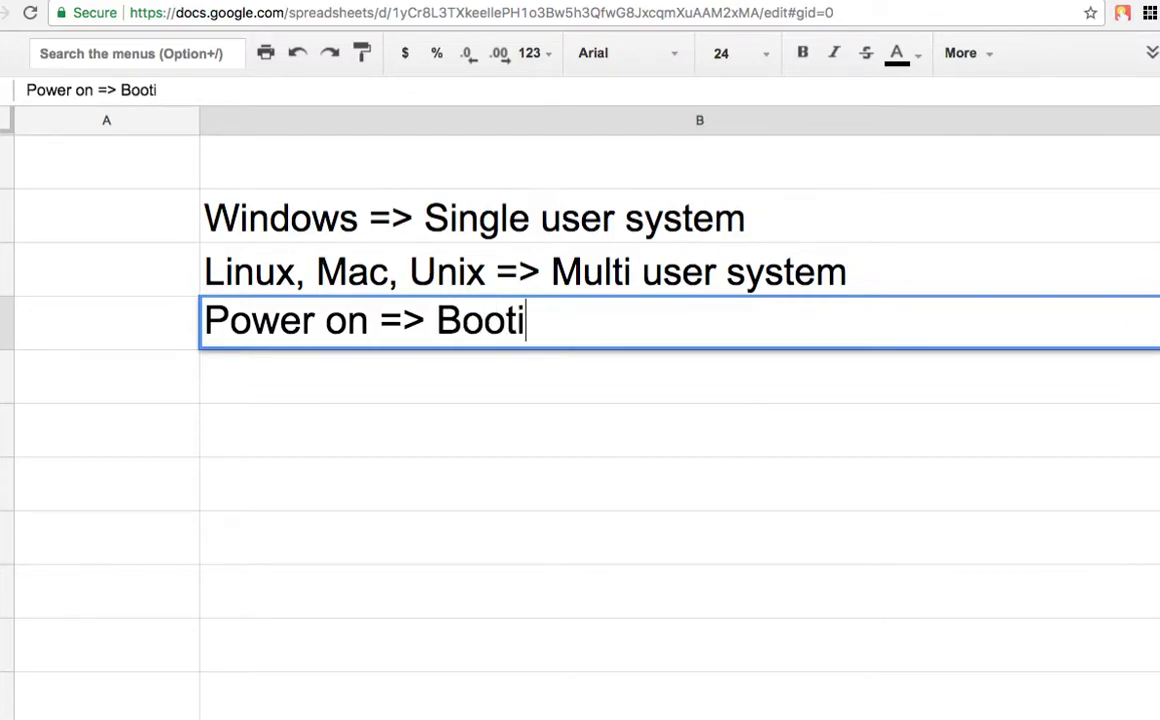
pyautogui.write('ng =')
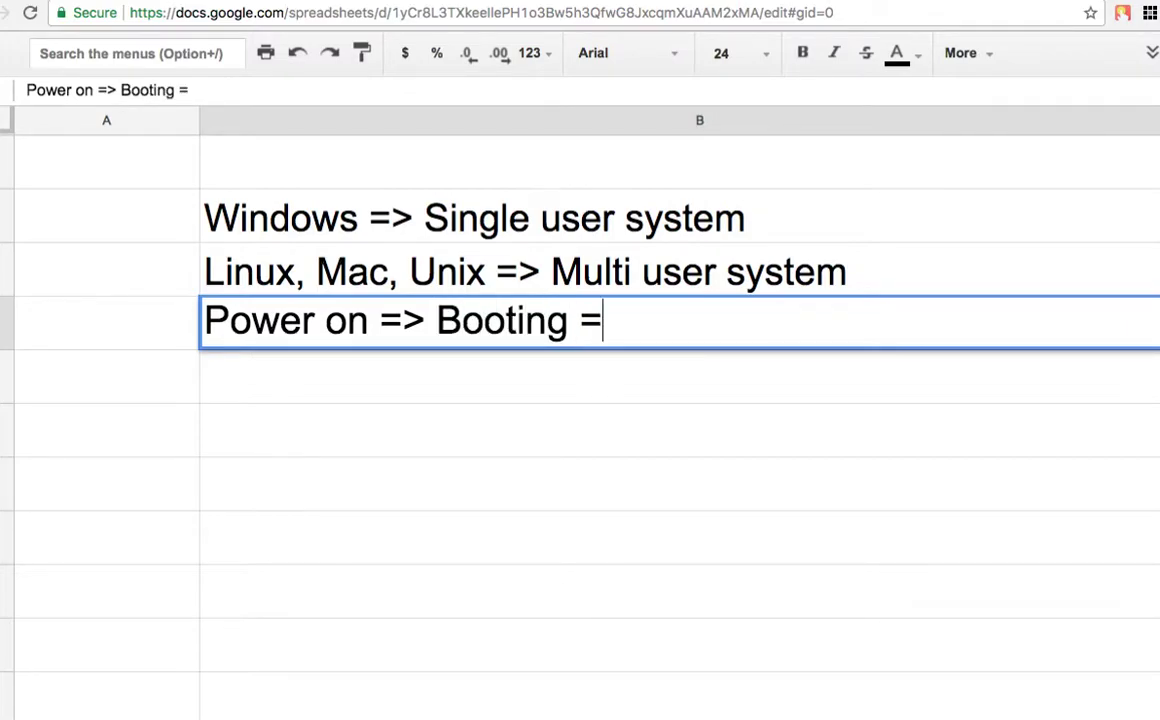
pyautogui.write('>')
pyautogui.write(' Log ')
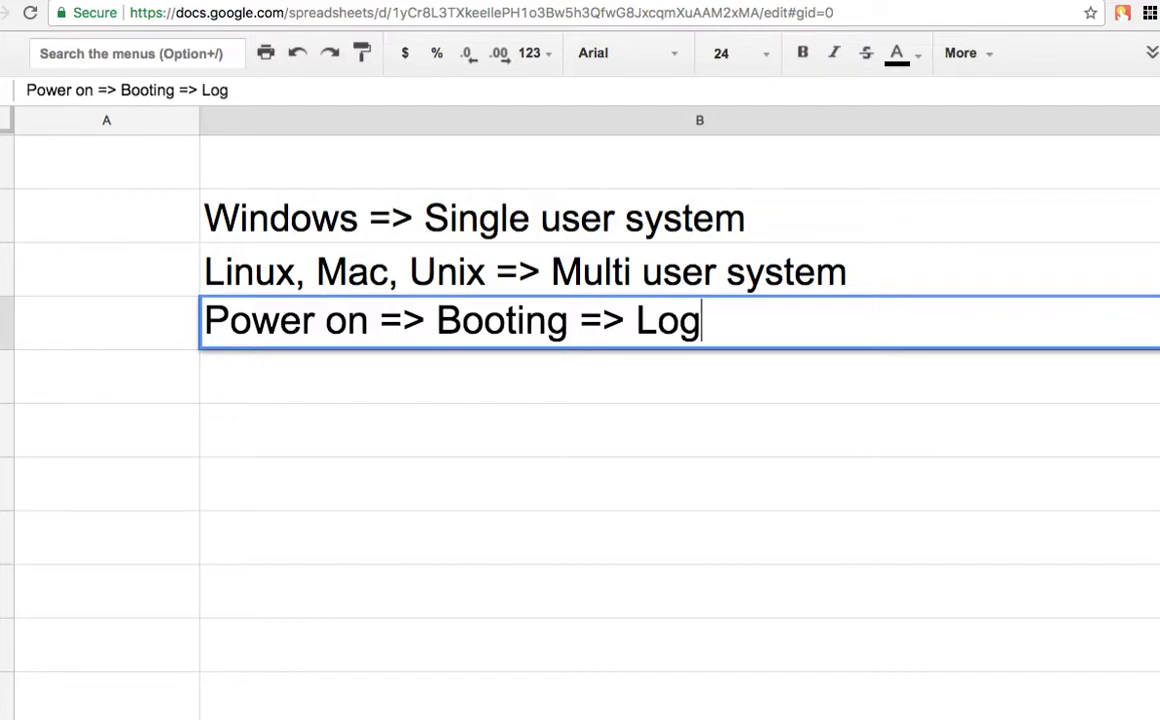
pyautogui.write('in')
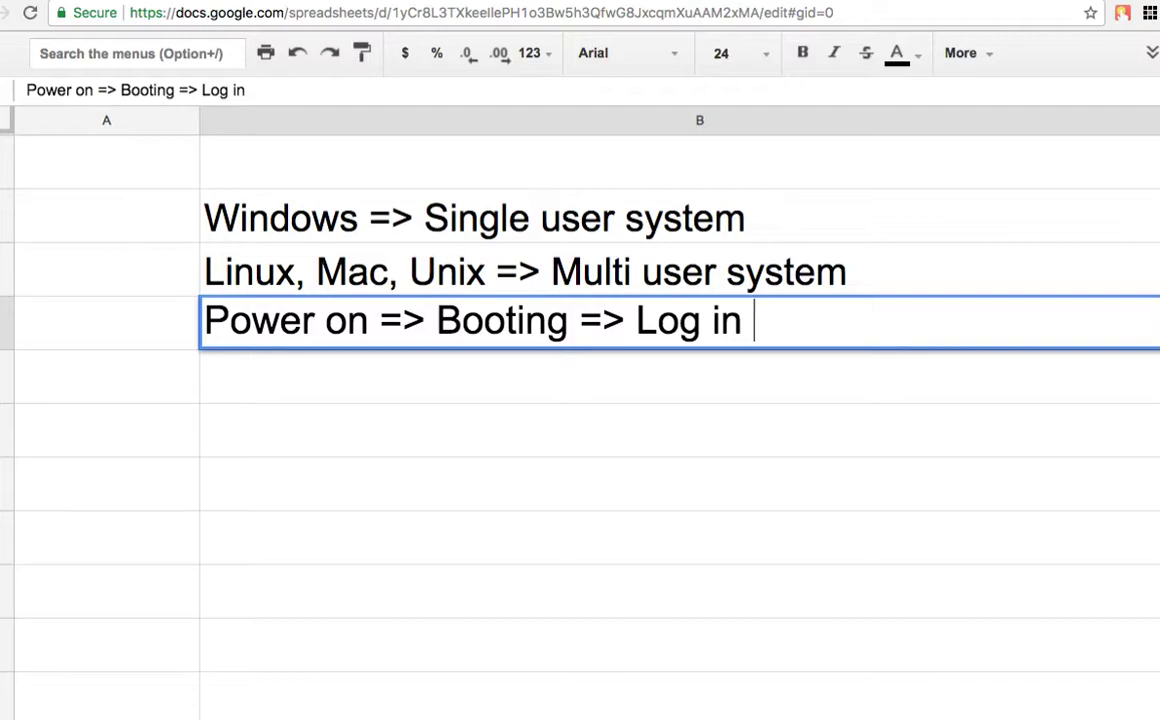
pyautogui.press('BackSpace')
pyautogui.write('( id')
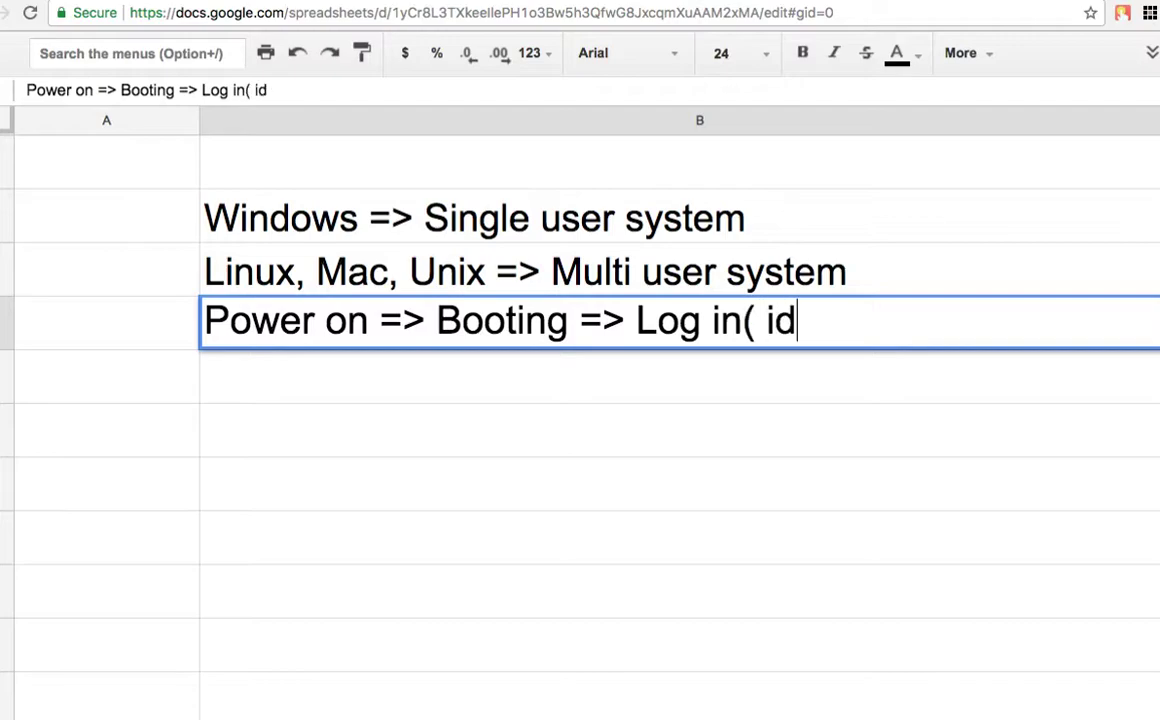
pyautogui.write(', pw')
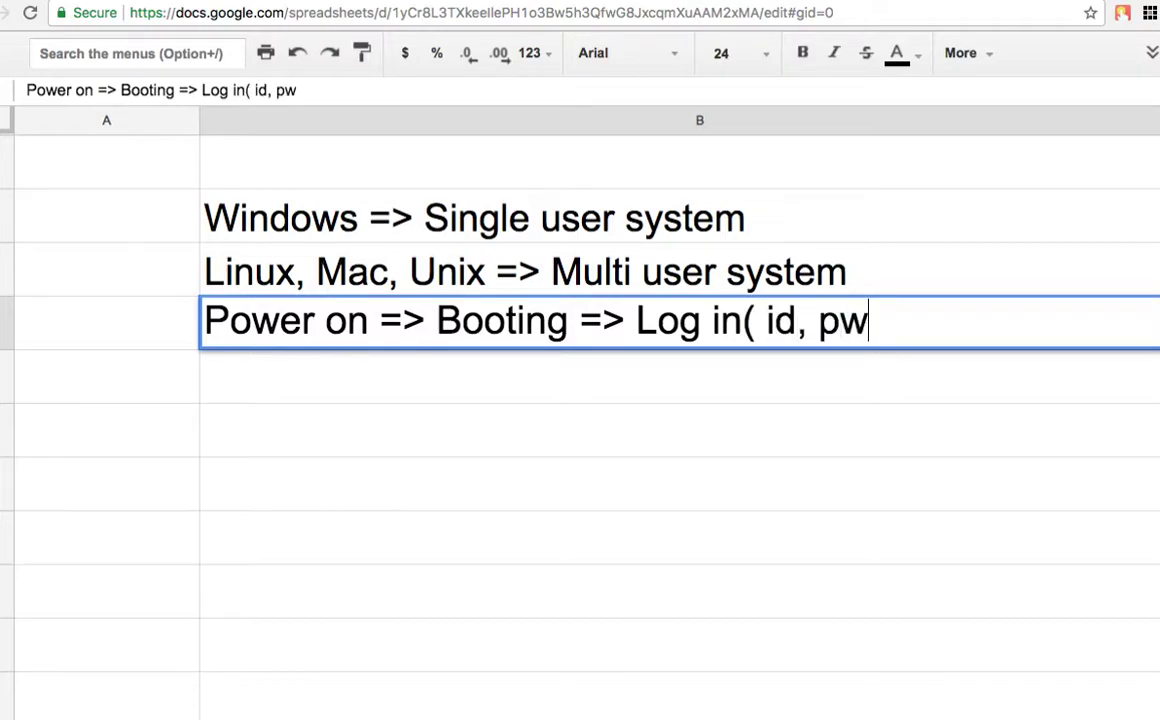
pyautogui.write(') ')
pyautogui.write('=>')
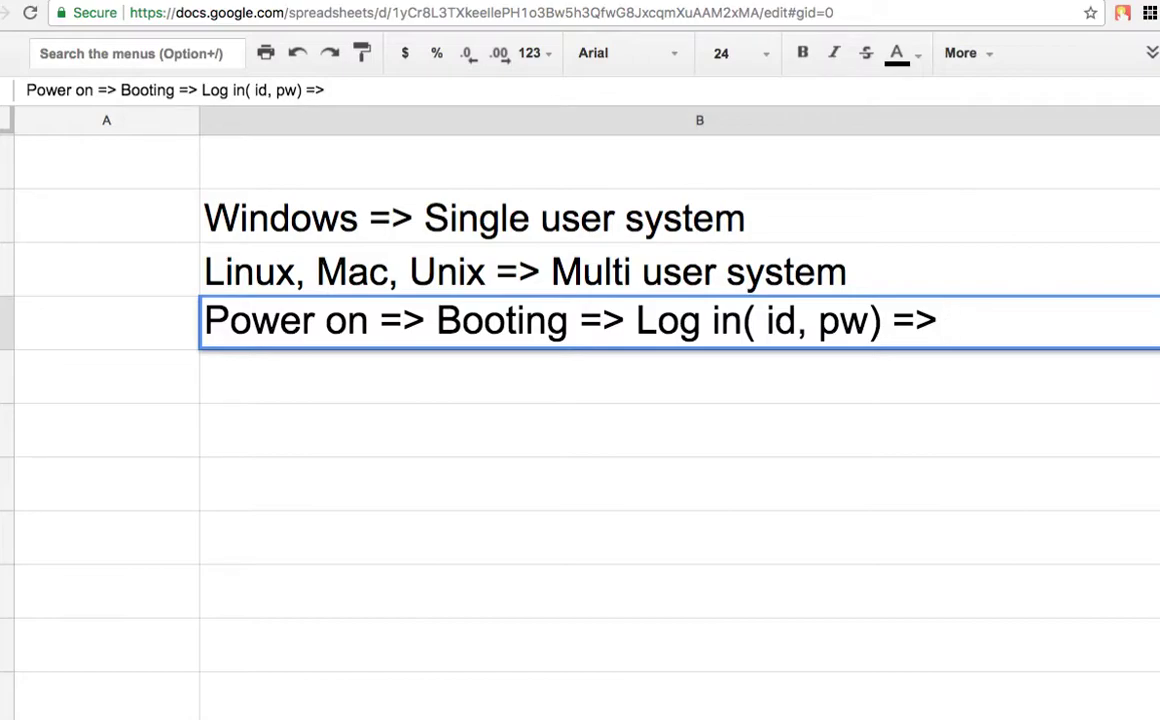
pyautogui.write('Re')
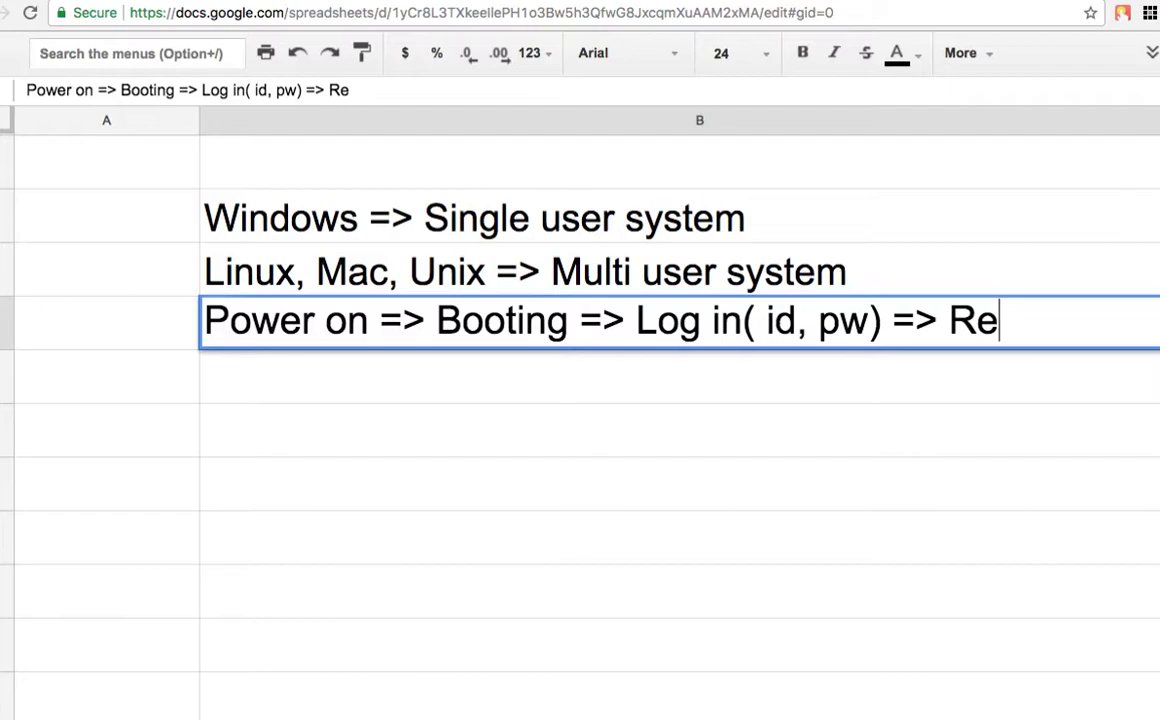
pyautogui.write('ady')
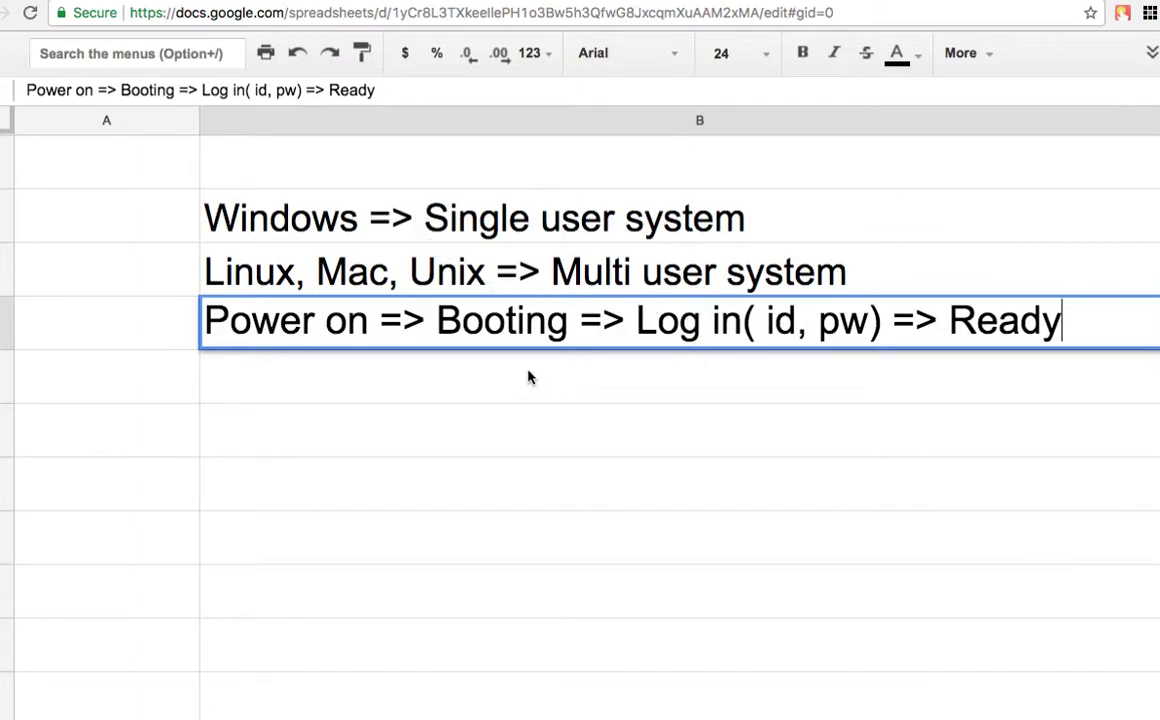
pyautogui.click(416, 436)
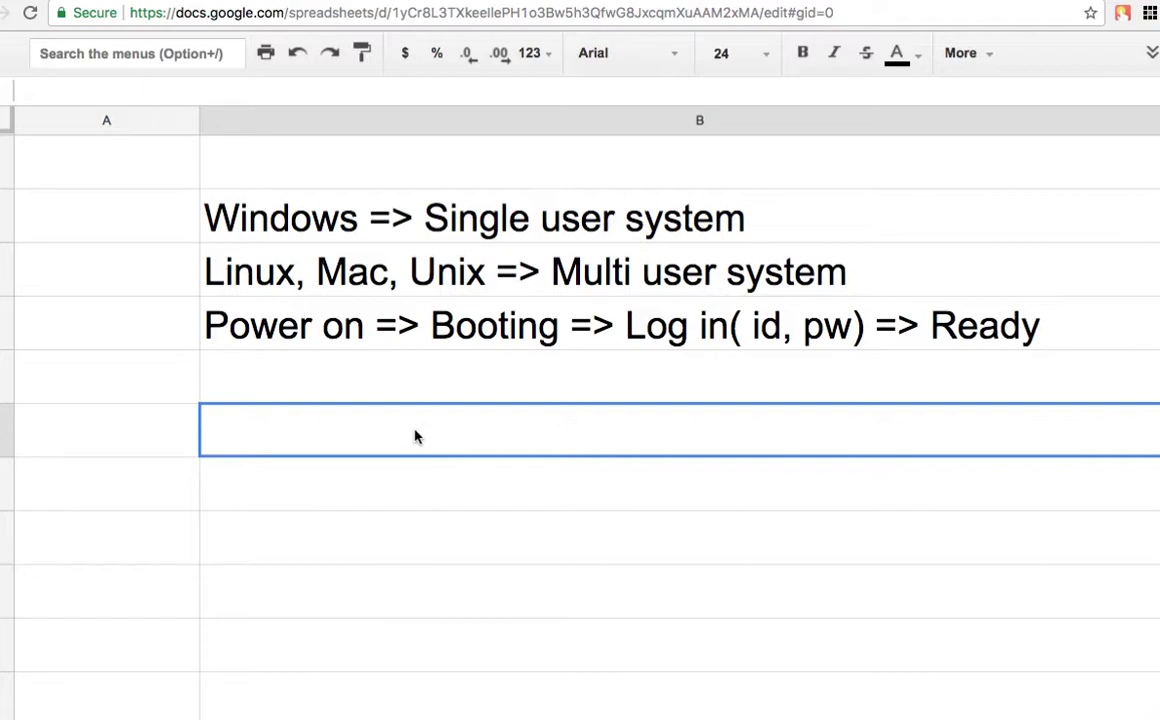
# - Add the 'Users: Ordinary users(...)' line with sample accounts, then user lines for 아래한글 and MS Word
pyautogui.write('User')
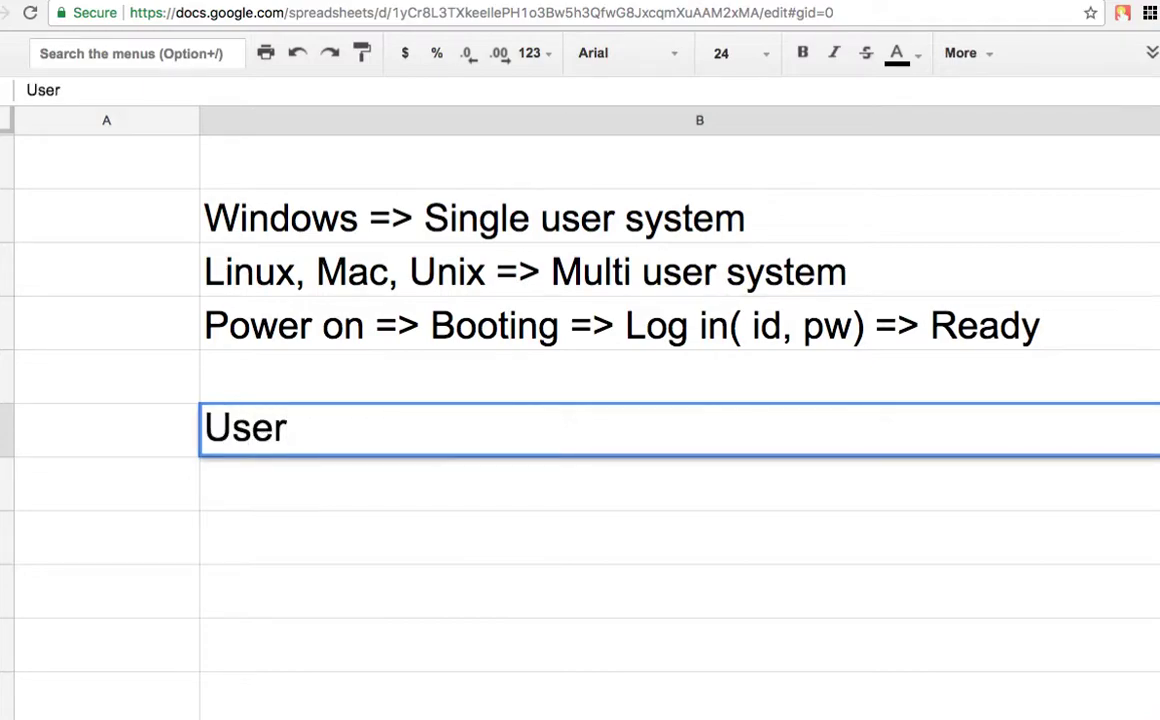
pyautogui.write('s')
pyautogui.write(': ')
pyautogui.write('Ordinary ')
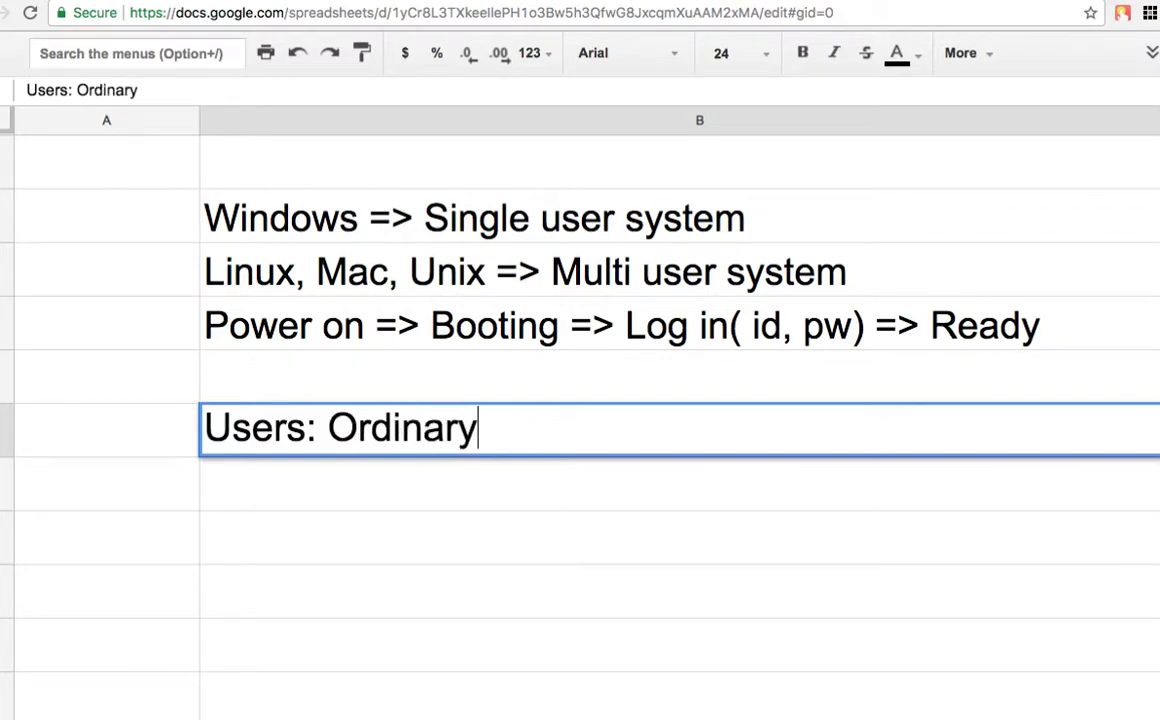
pyautogui.write('users')
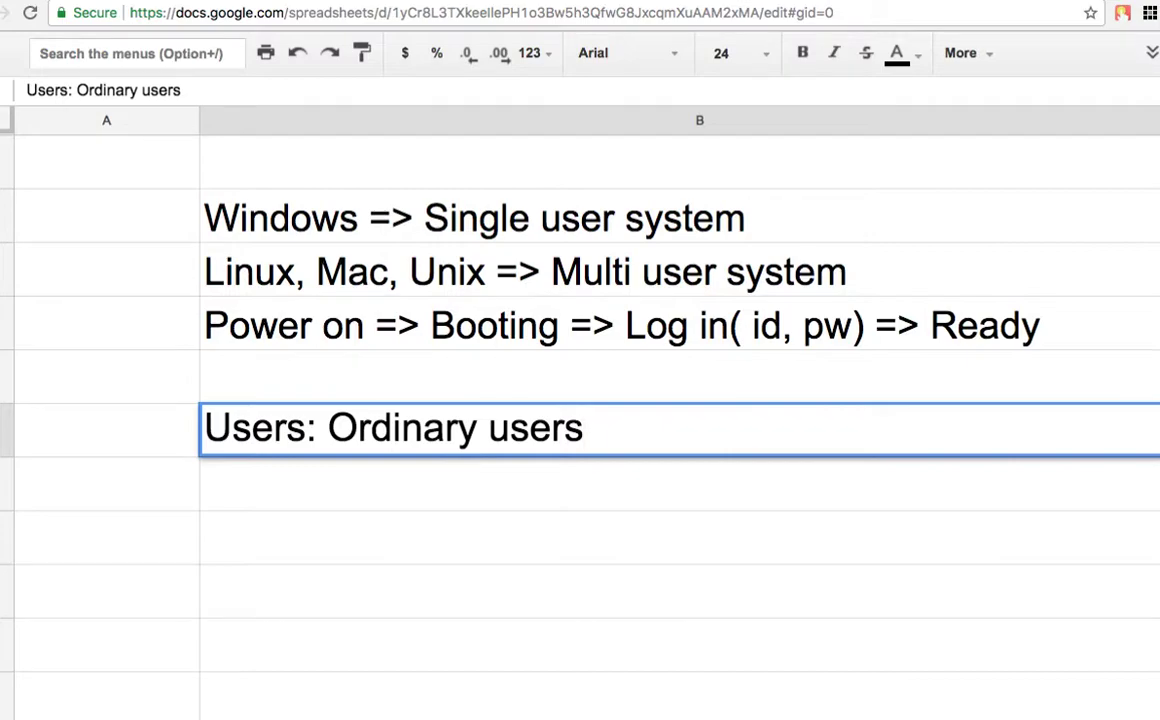
pyautogui.write('(Mint')
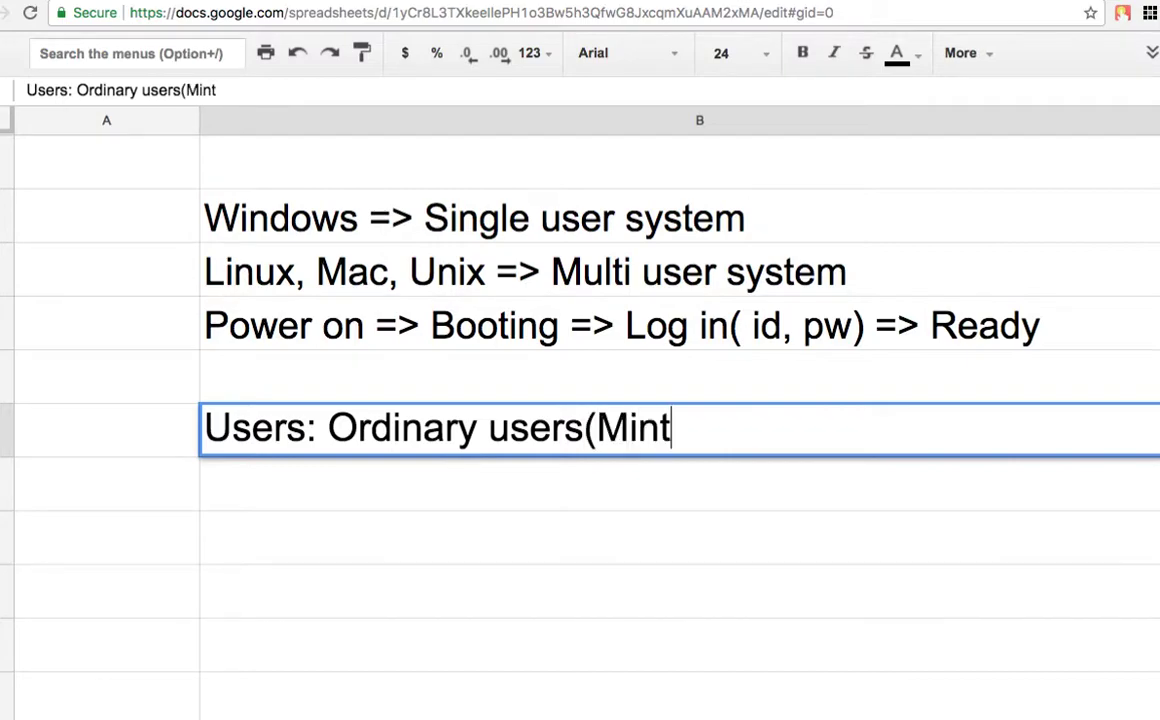
pyautogui.write(', John, ')
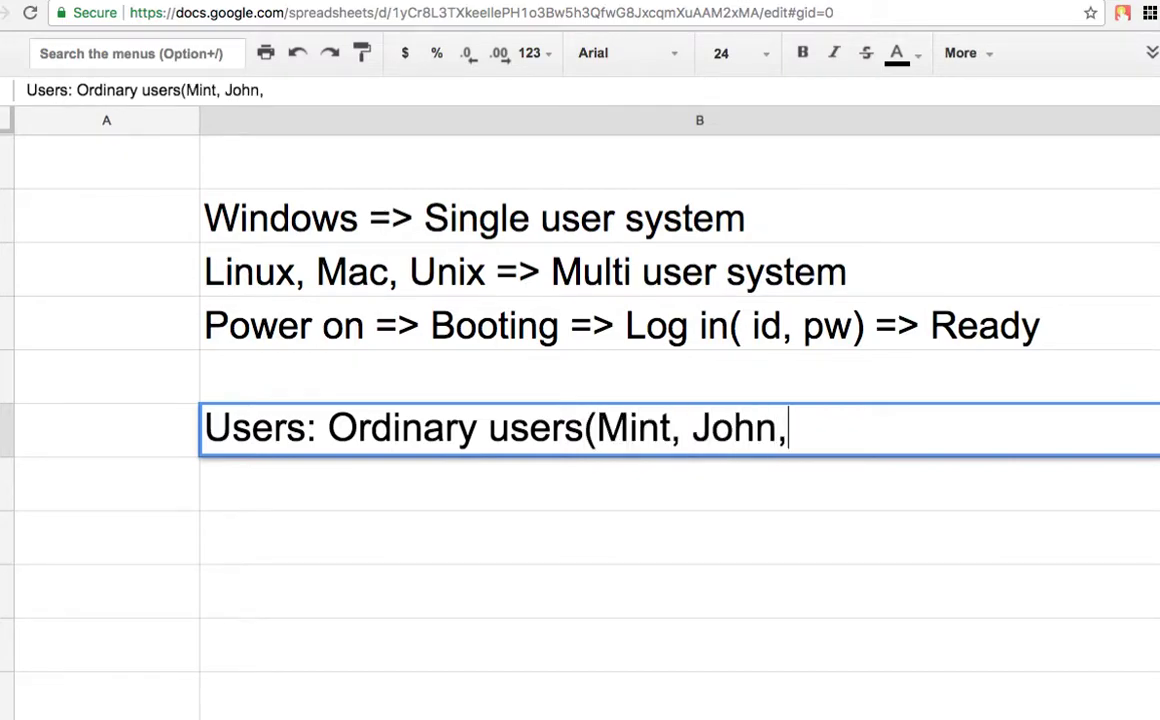
pyautogui.write('Mary, ')
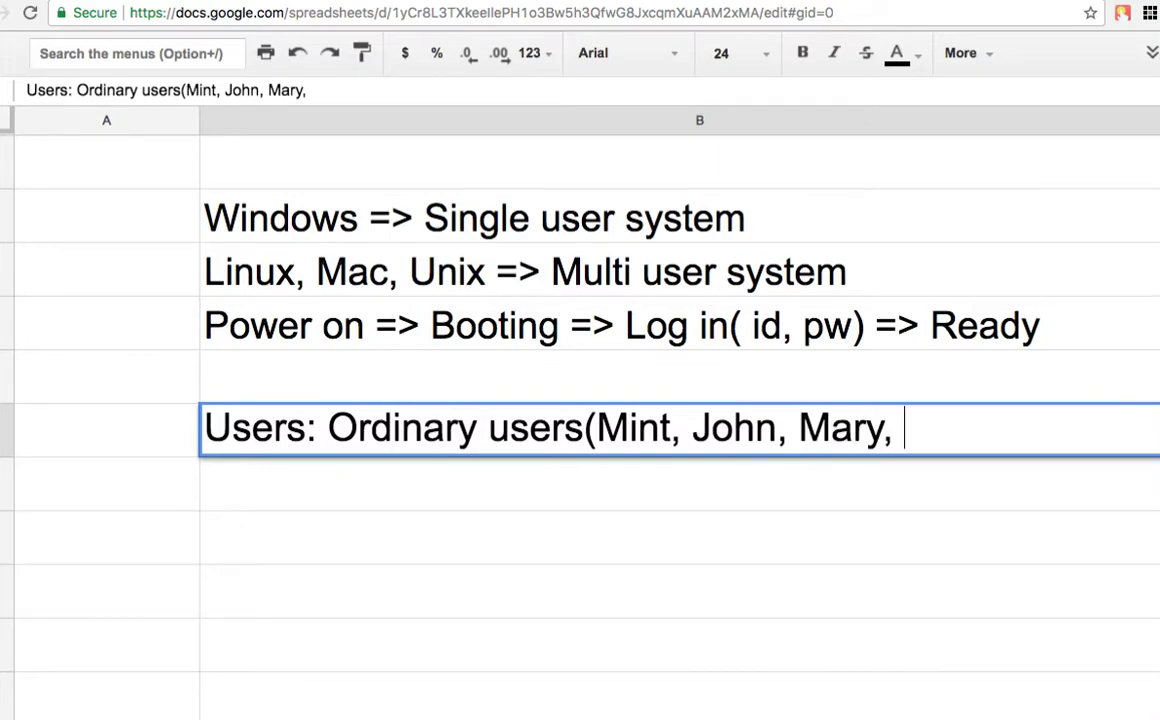
pyautogui.write('Paul....')
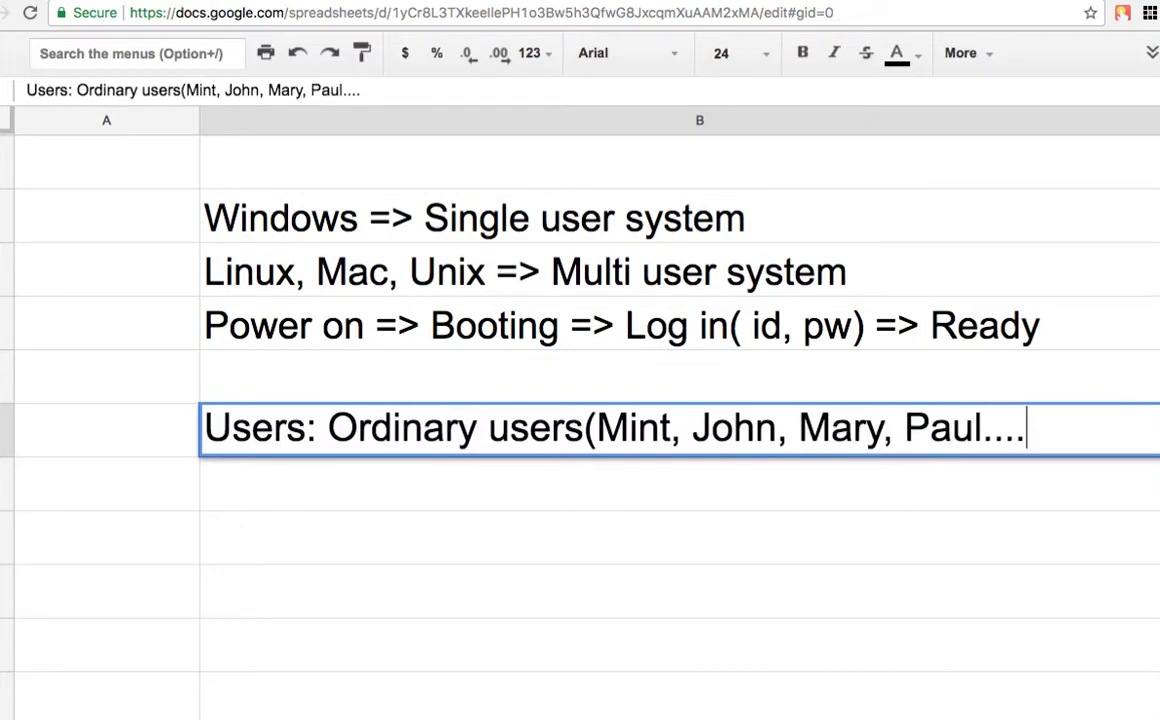
pyautogui.write(')')
pyautogui.click(588, 481)
pyautogui.write('Mint')
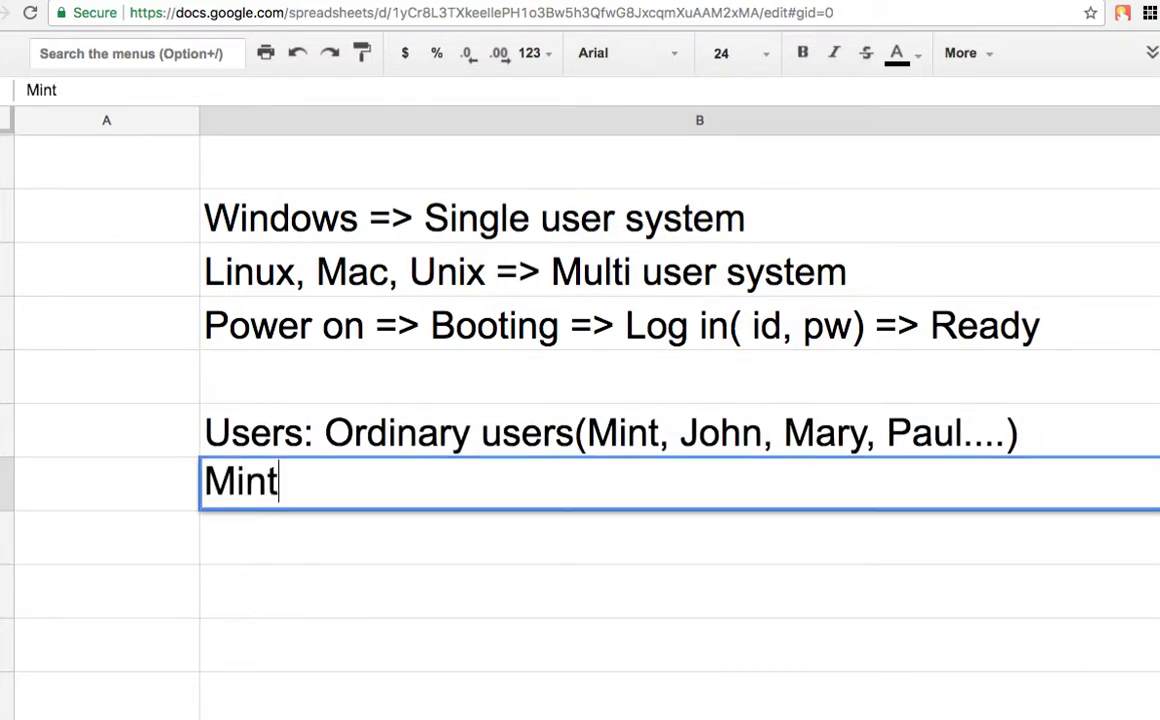
pyautogui.write(':  ')
pyautogui.write('아래한글')
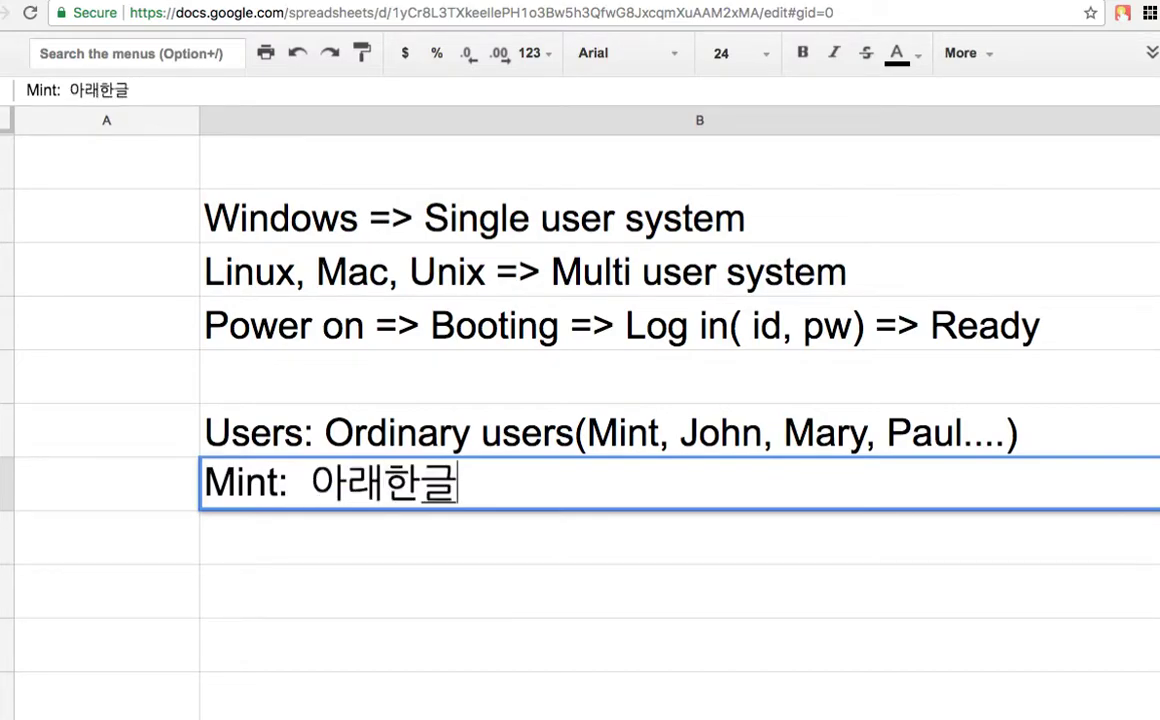
pyautogui.press('Return')
pyautogui.write('J')
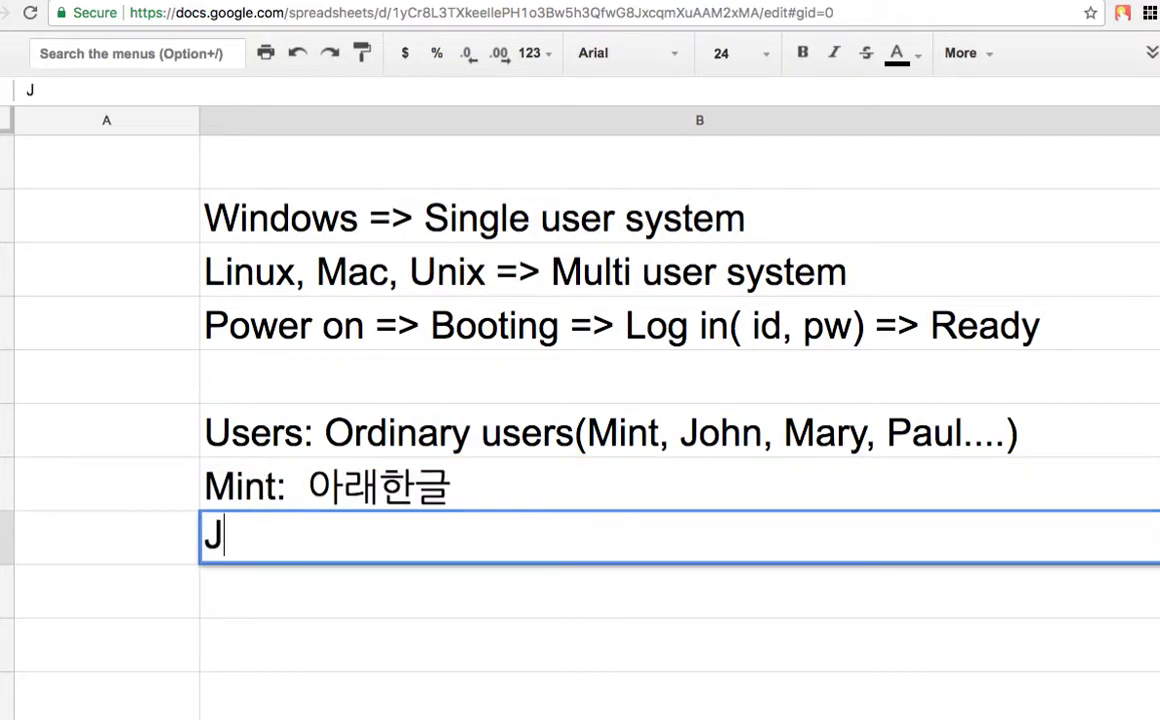
pyautogui.write('ohn: ')
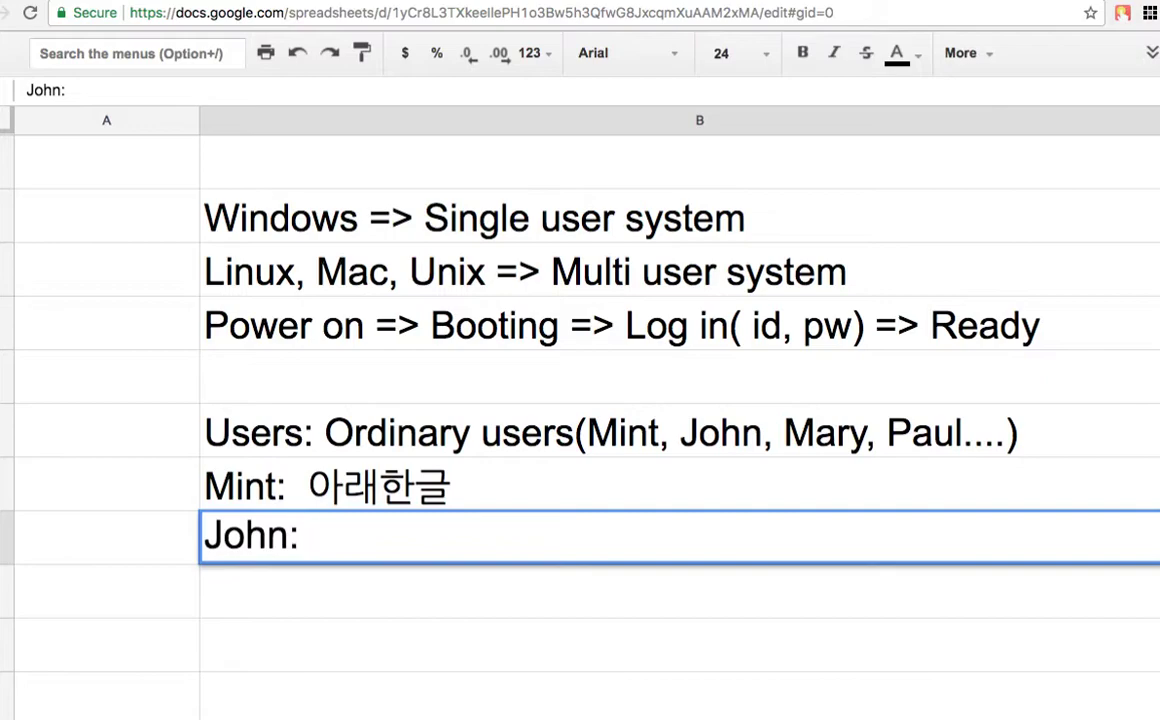
pyautogui.write('MS')
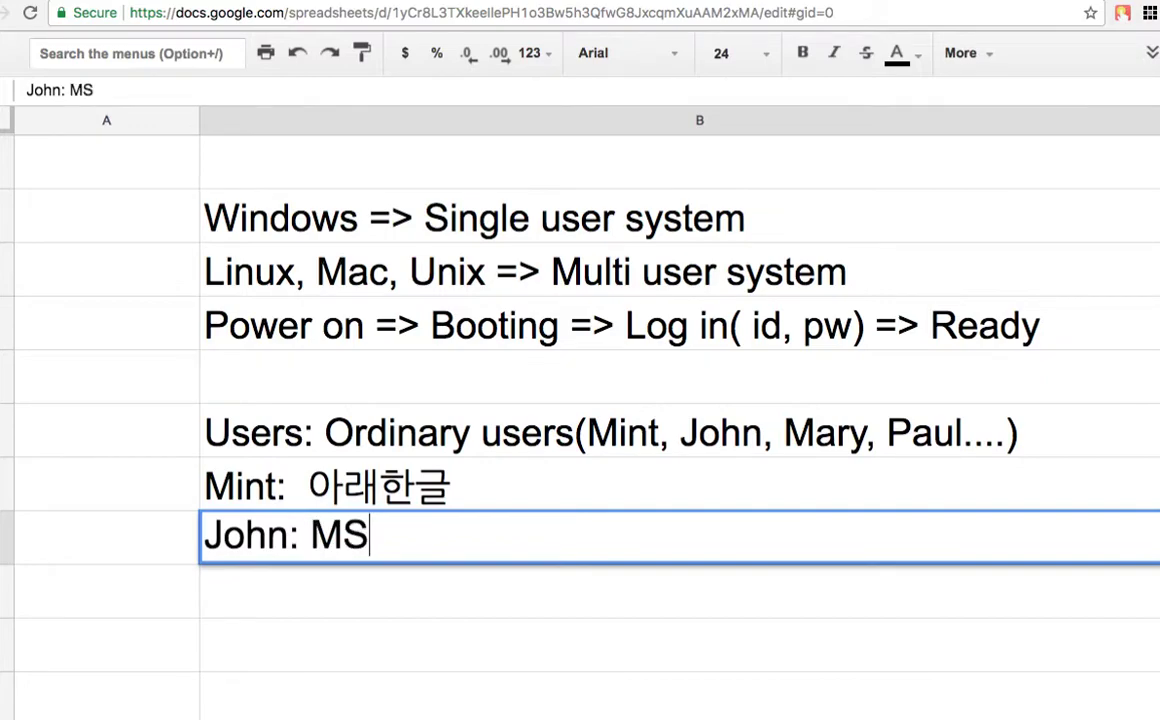
pyautogui.write(' Word')
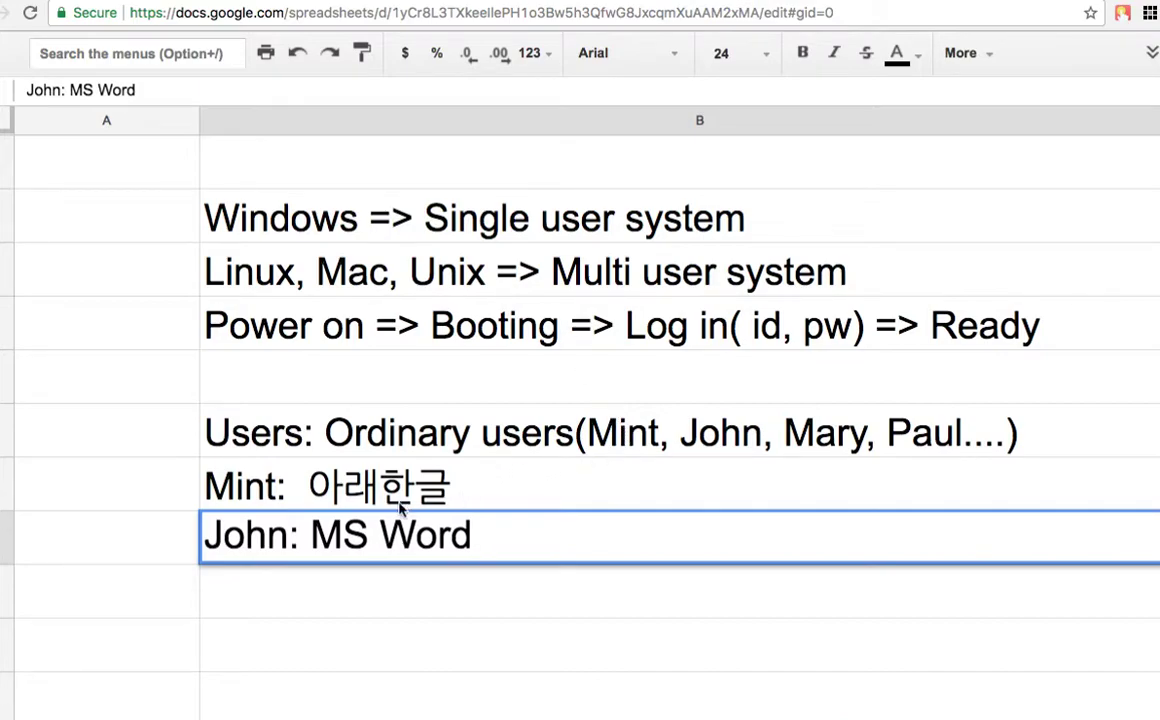
# - Add the note 'Application: 응용프로그램 메뉴' below the MS Word line
pyautogui.click(466, 593)
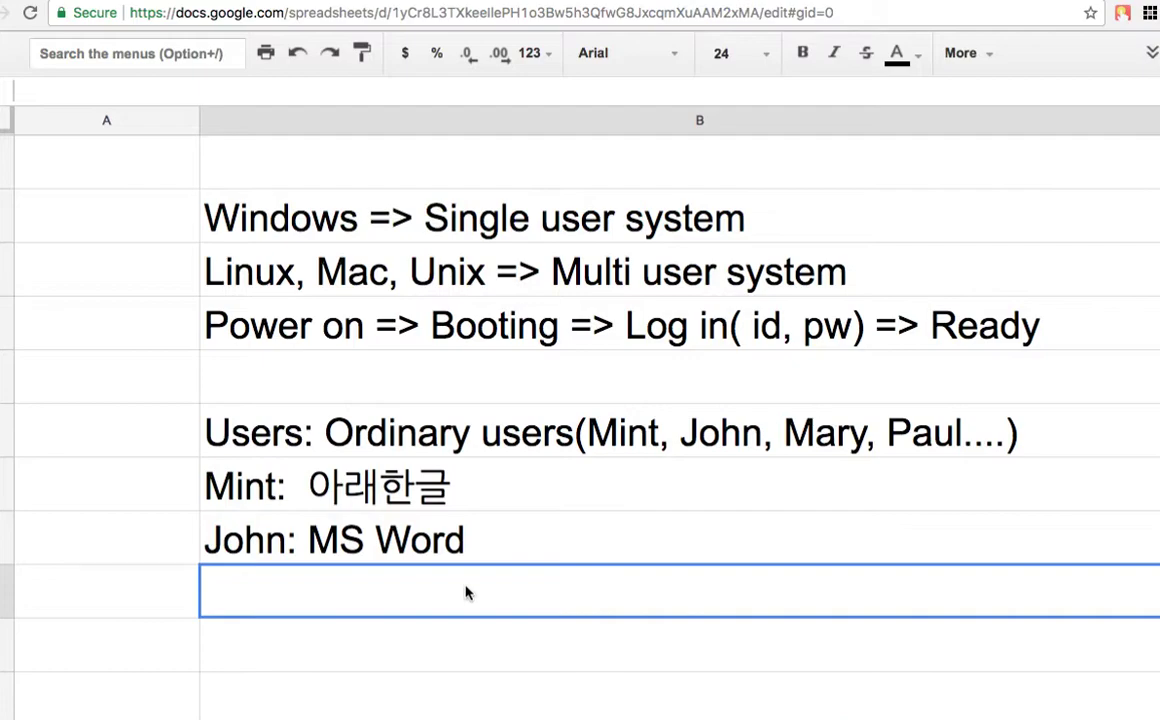
pyautogui.write('App;')
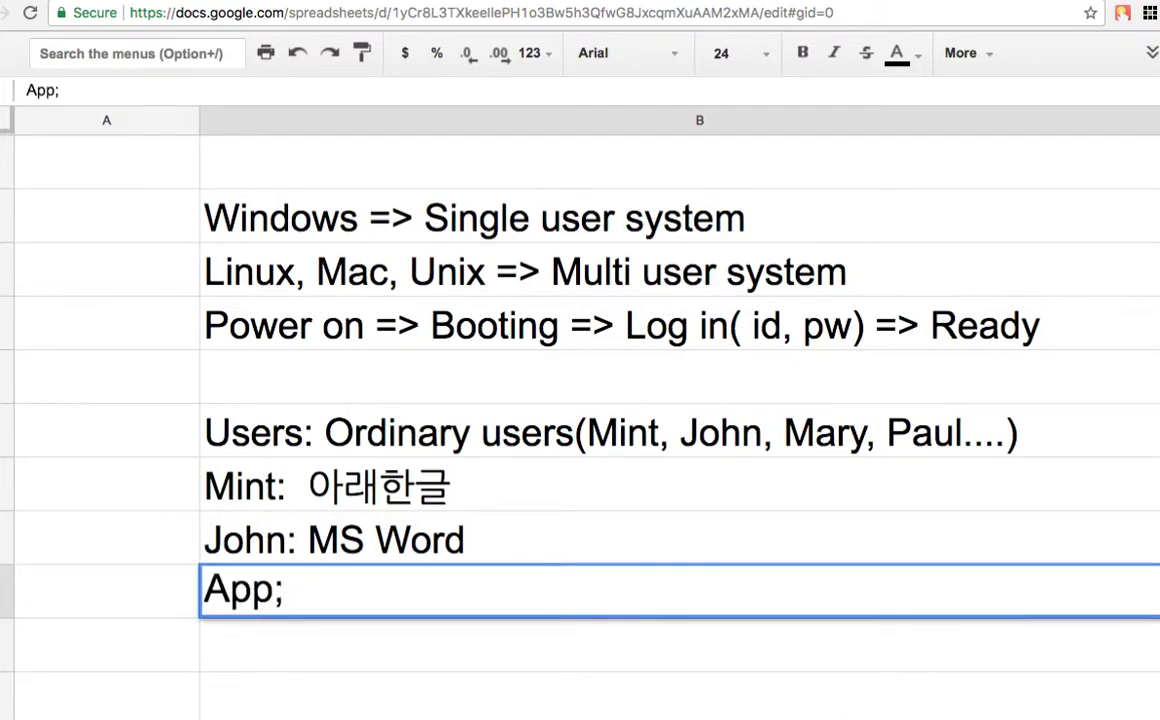
pyautogui.press('BackSpace')
pyautogui.write('licati')
pyautogui.write('on')
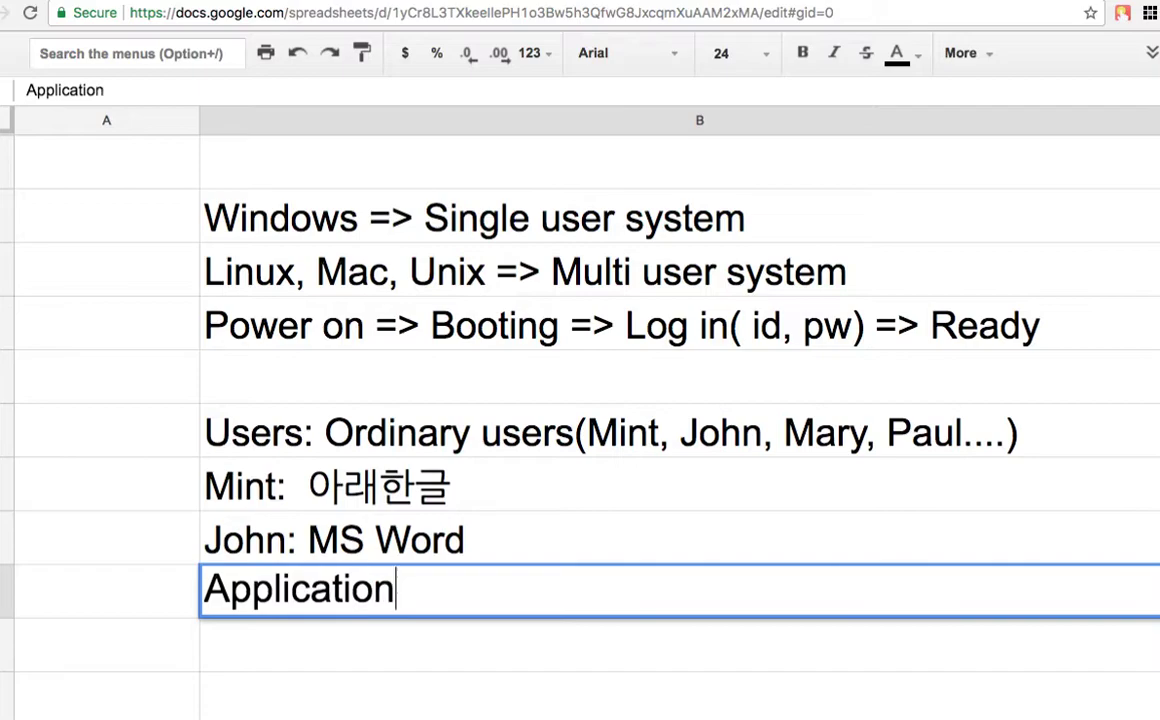
pyautogui.write(': ')
pyautogui.write('응')
pyautogui.write('용프로')
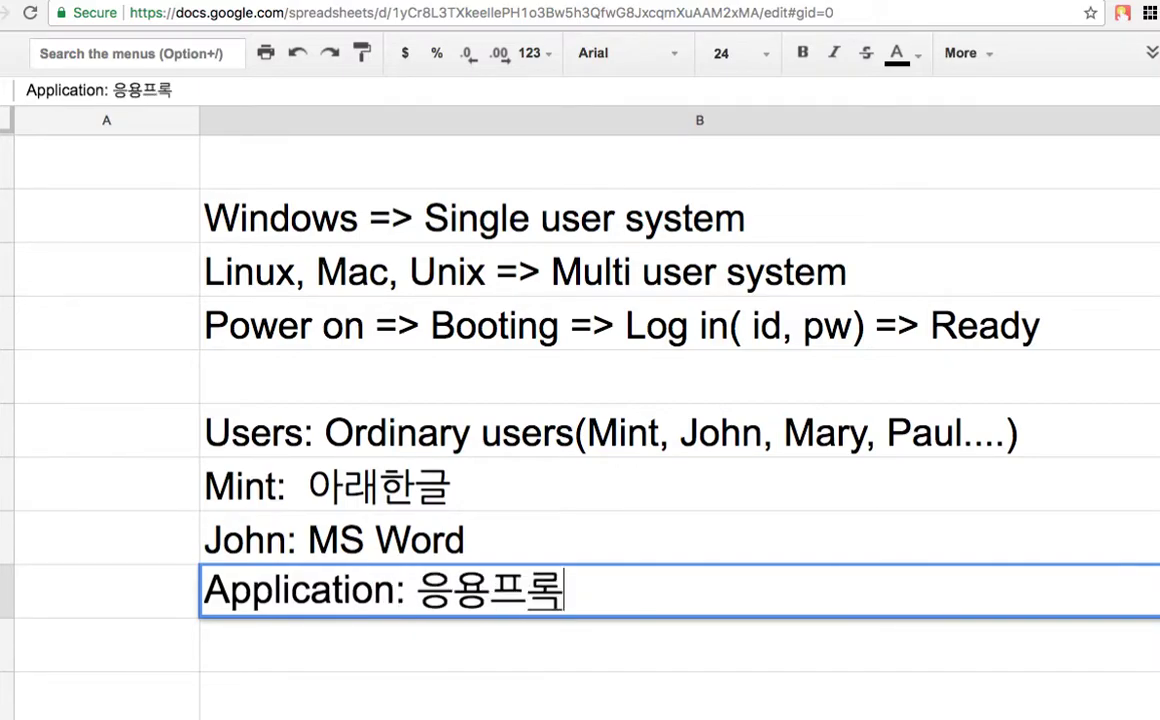
pyautogui.write('그램 멘뉴')
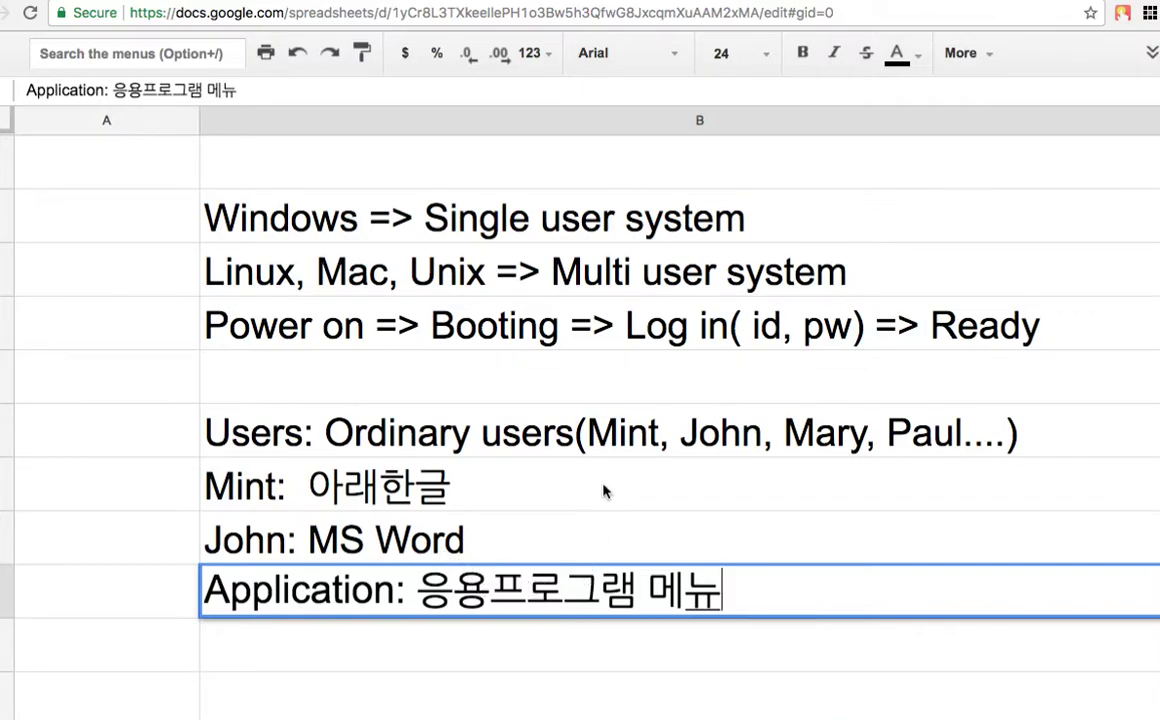
pyautogui.click(545, 405)
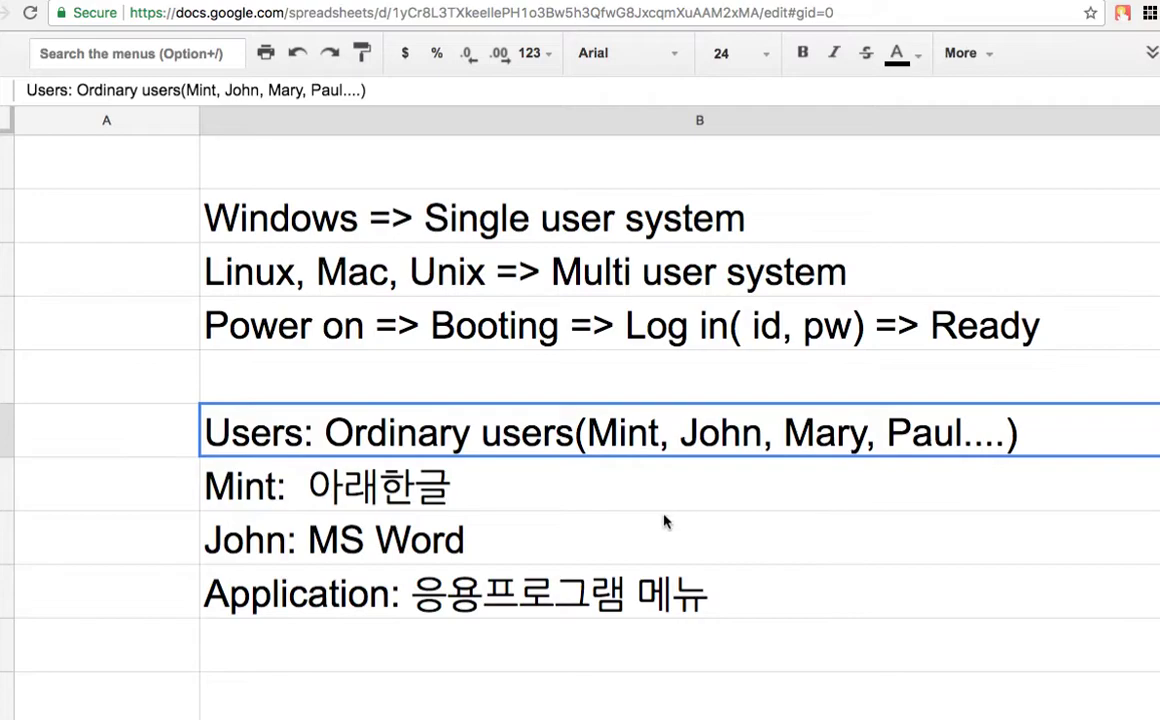
# - In the empty row below the Application note, enter '루트 root: 모든 권한', fixing typos
pyautogui.scroll(-1, 665, 521)
pyautogui.scroll(-2, 665, 521)
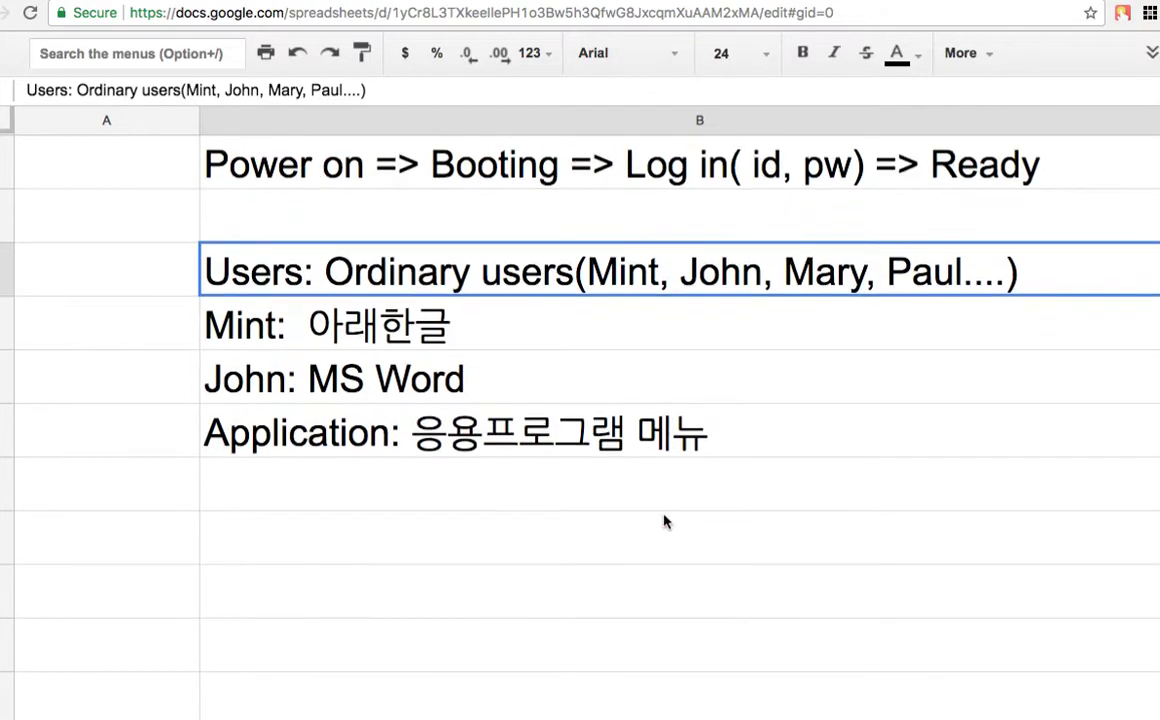
pyautogui.scroll(-3, 665, 521)
pyautogui.click(522, 347)
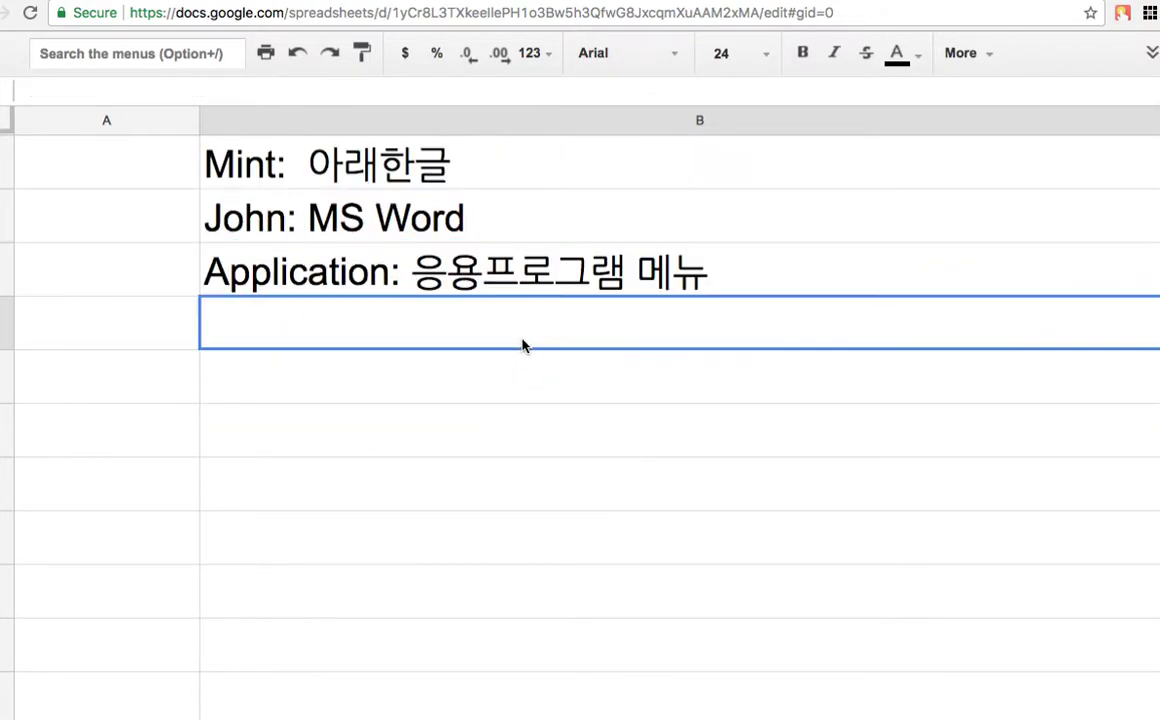
pyautogui.write('개')
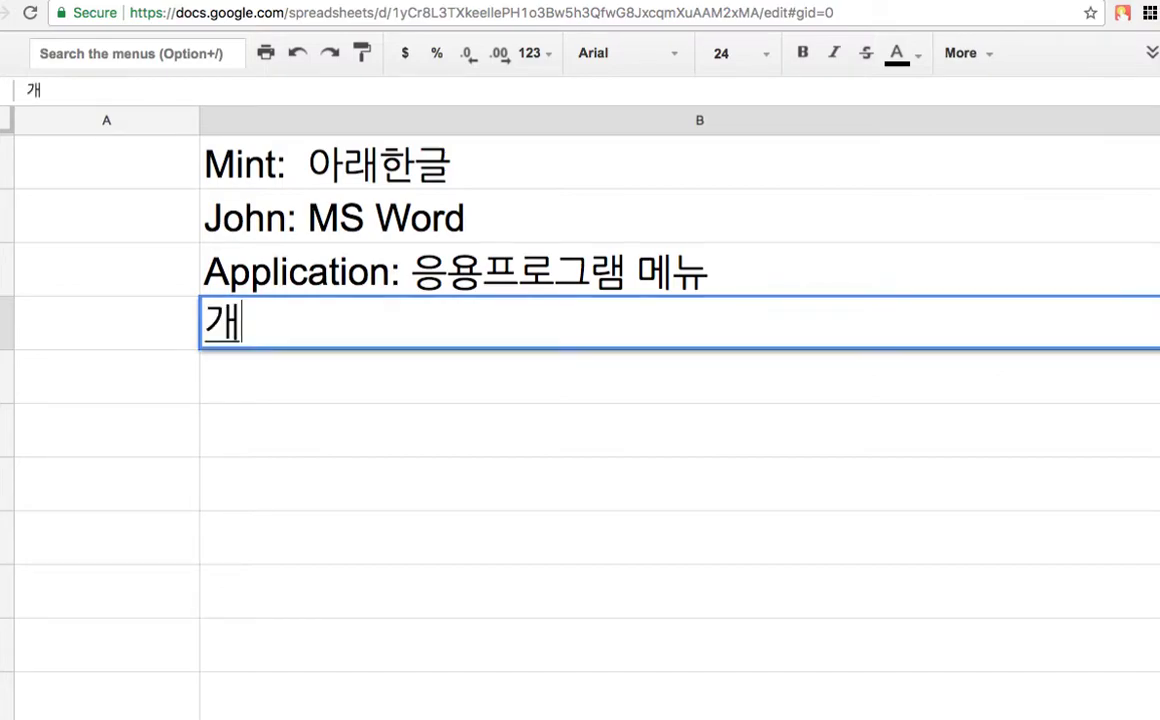
pyautogui.write('==')
pyautogui.press('BackSpace')
pyautogui.press('BackSpace')
pyautogui.press('BackSpace')
pyautogui.write('루트 ')
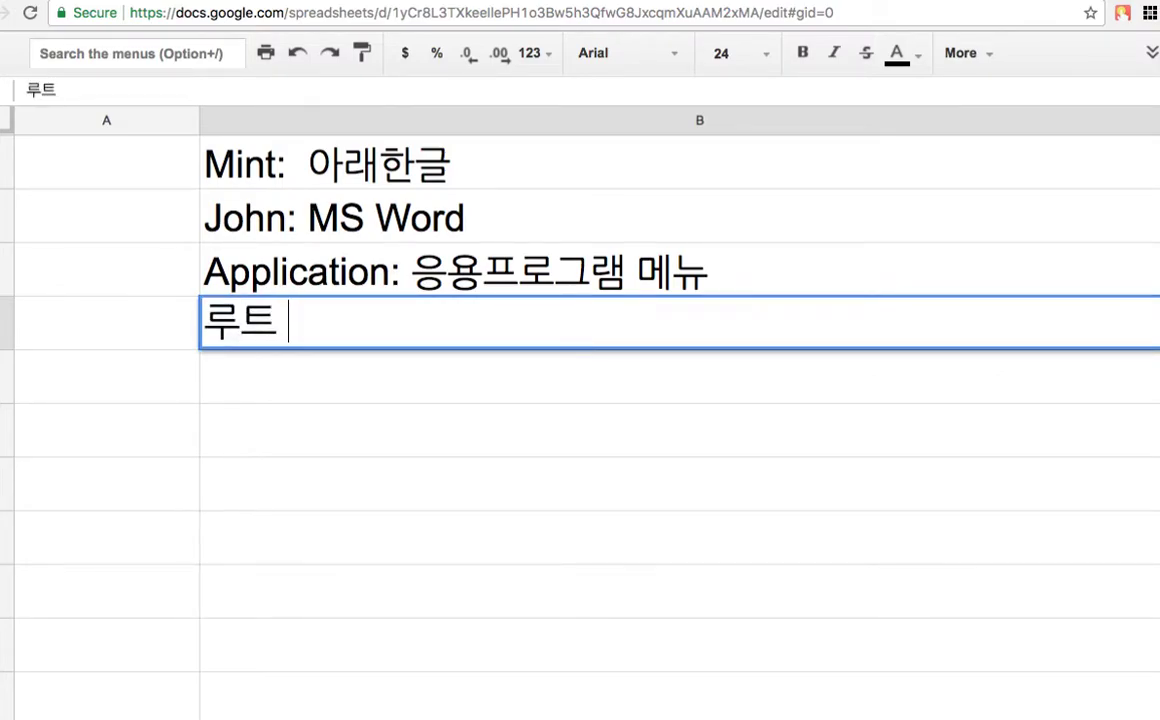
pyautogui.write('ro')
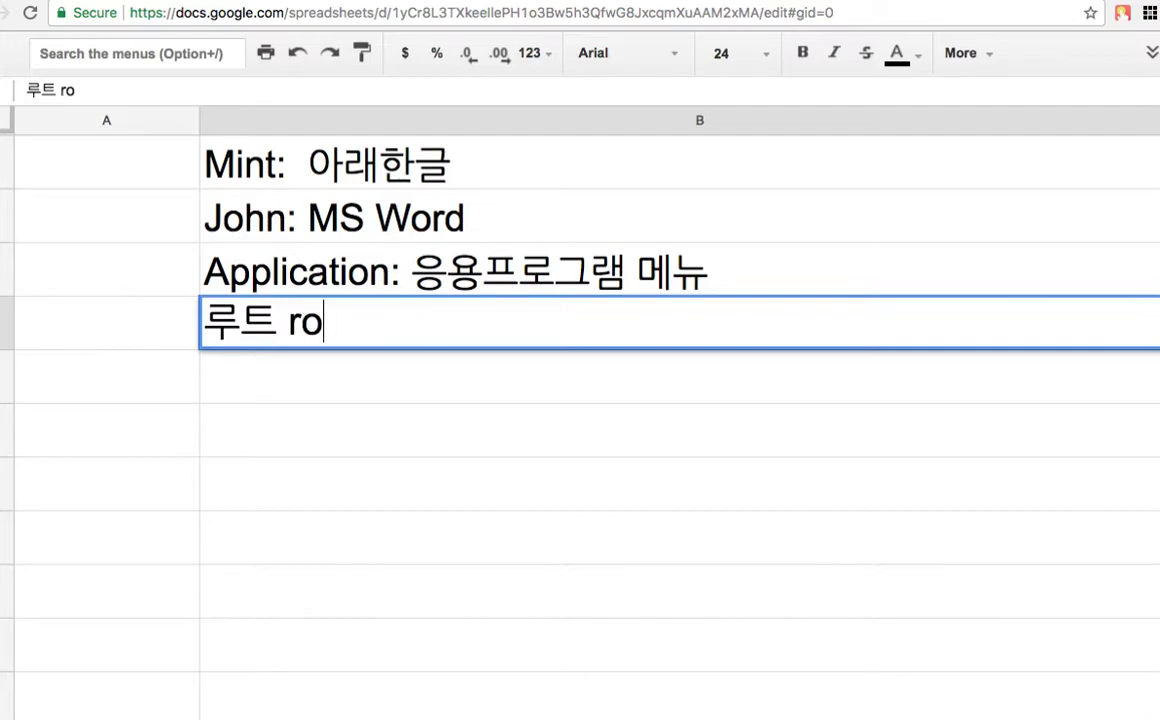
pyautogui.write('ot')
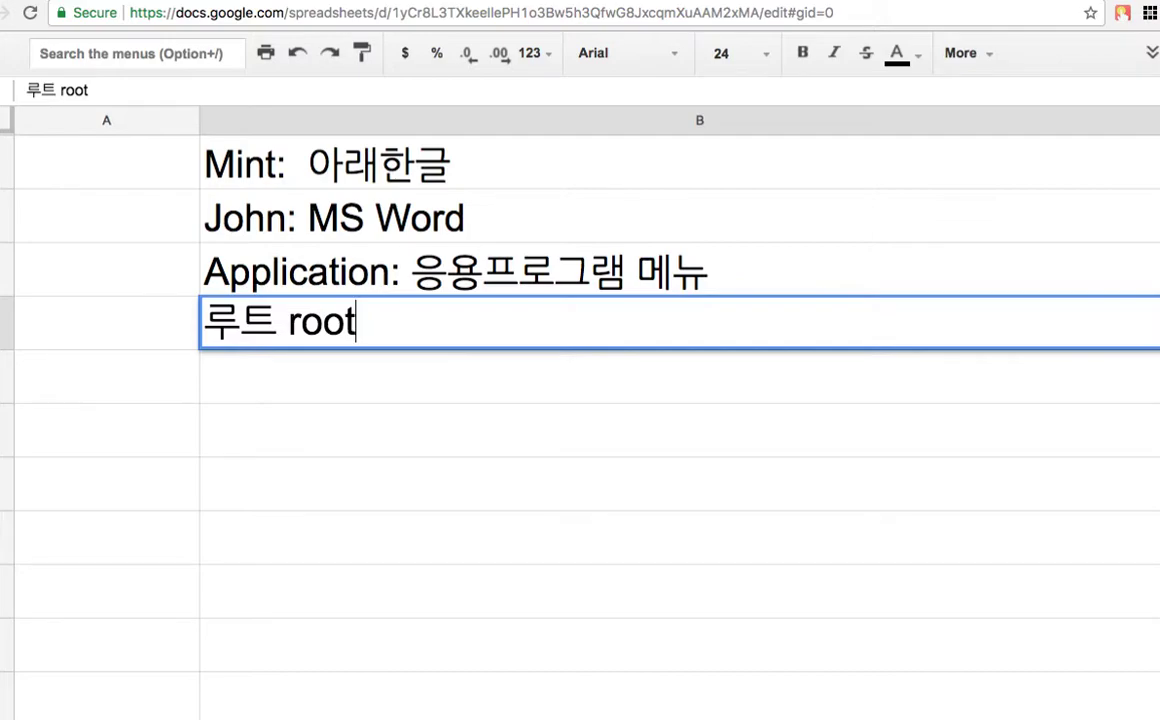
pyautogui.write(': ah')
pyautogui.press('BackSpace')
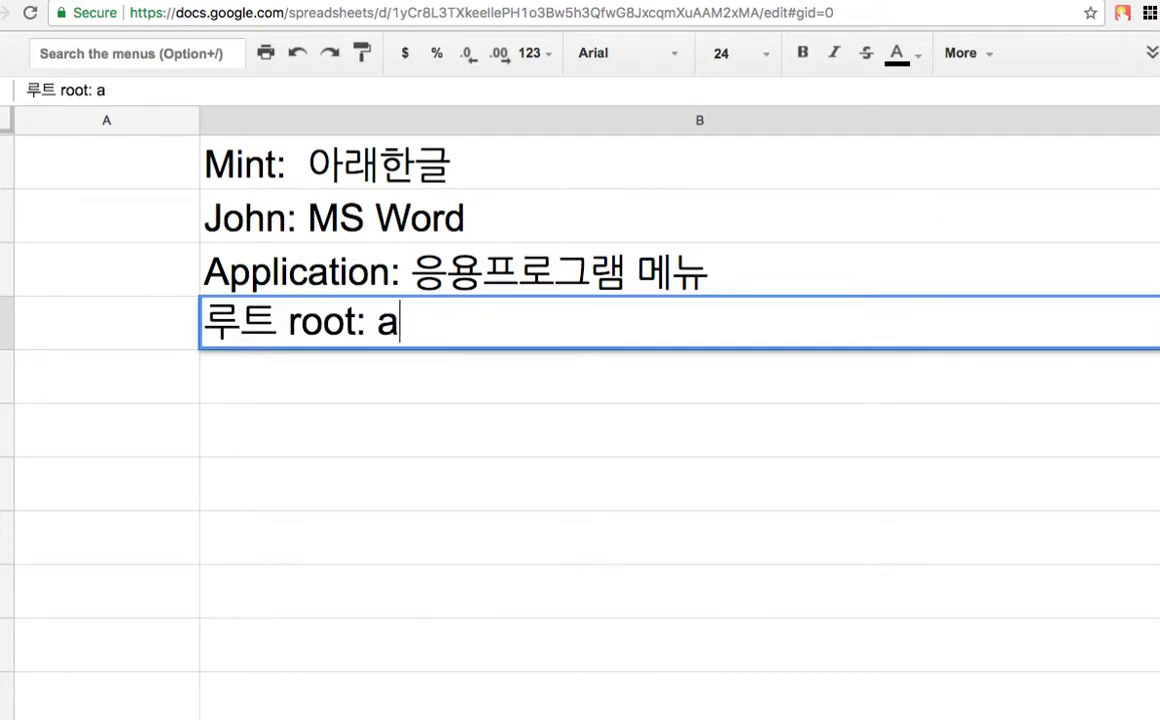
pyautogui.press('BackSpace')
pyautogui.write('모든 권한')
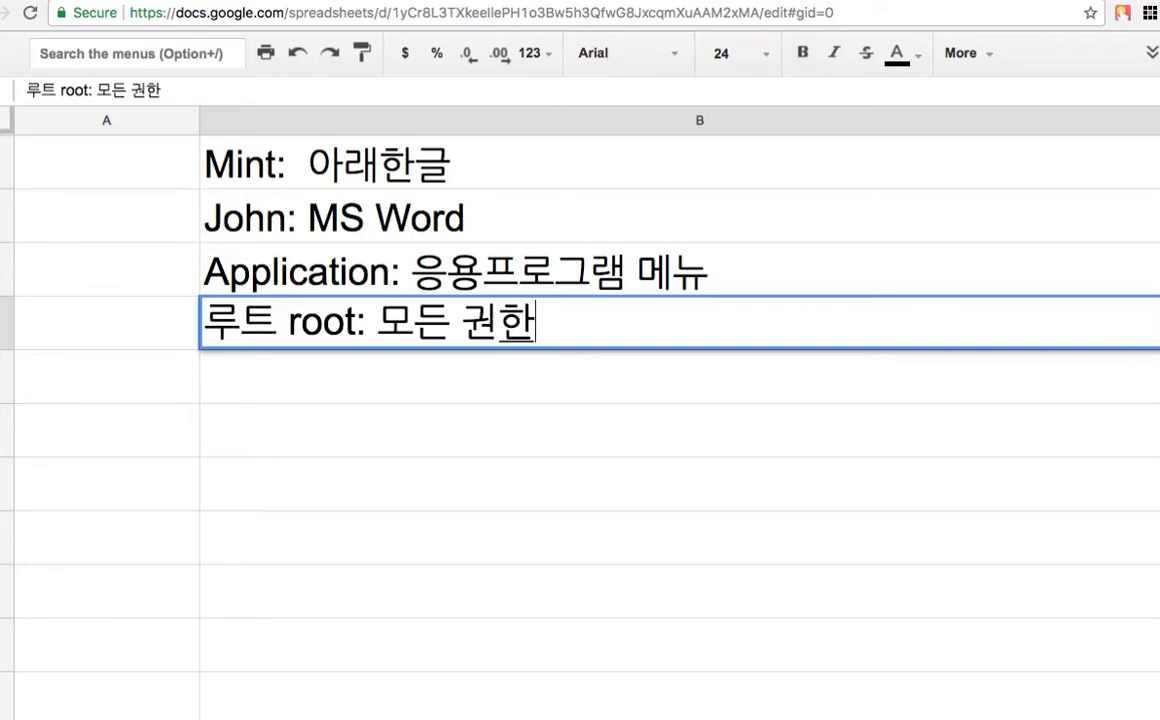
pyautogui.click(557, 272)
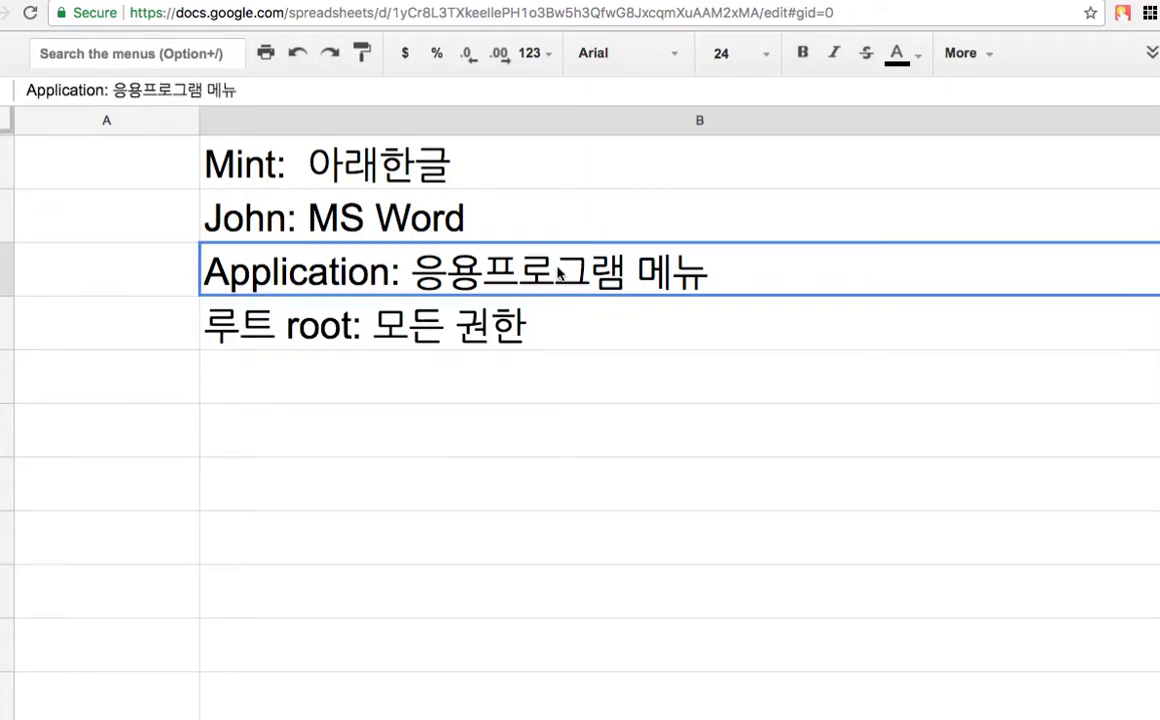
pyautogui.scroll(1, 558, 272)
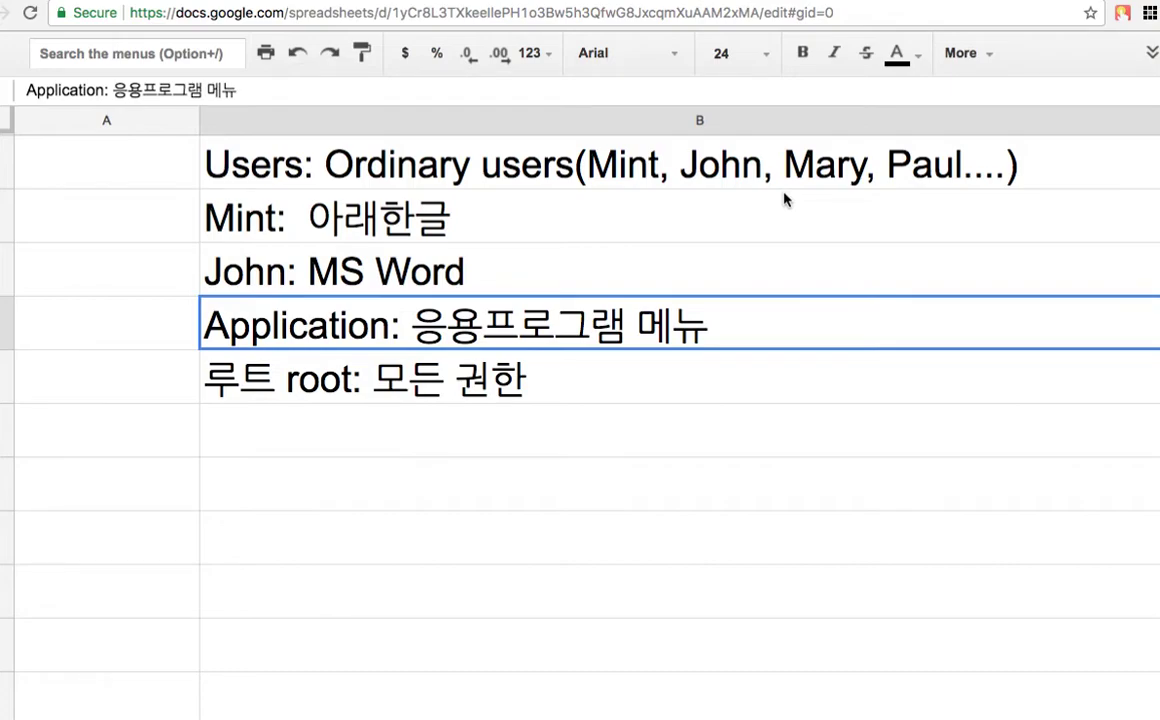
pyautogui.click(559, 389)
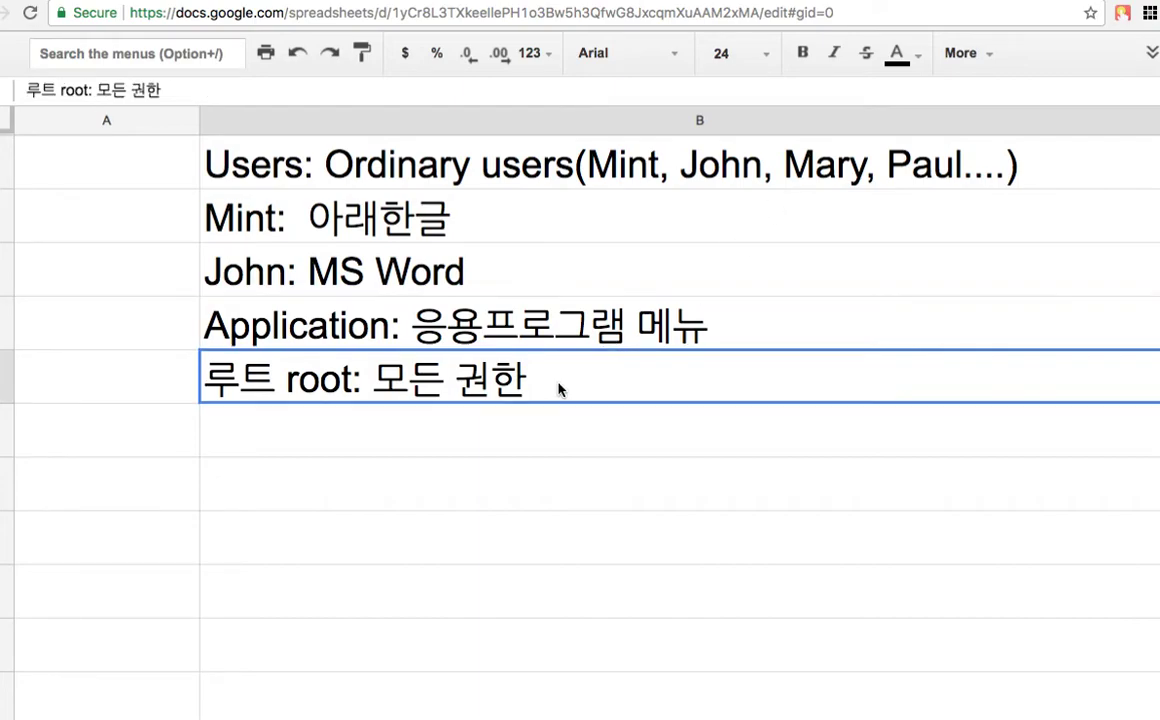
pyautogui.doubleClick(559, 385)
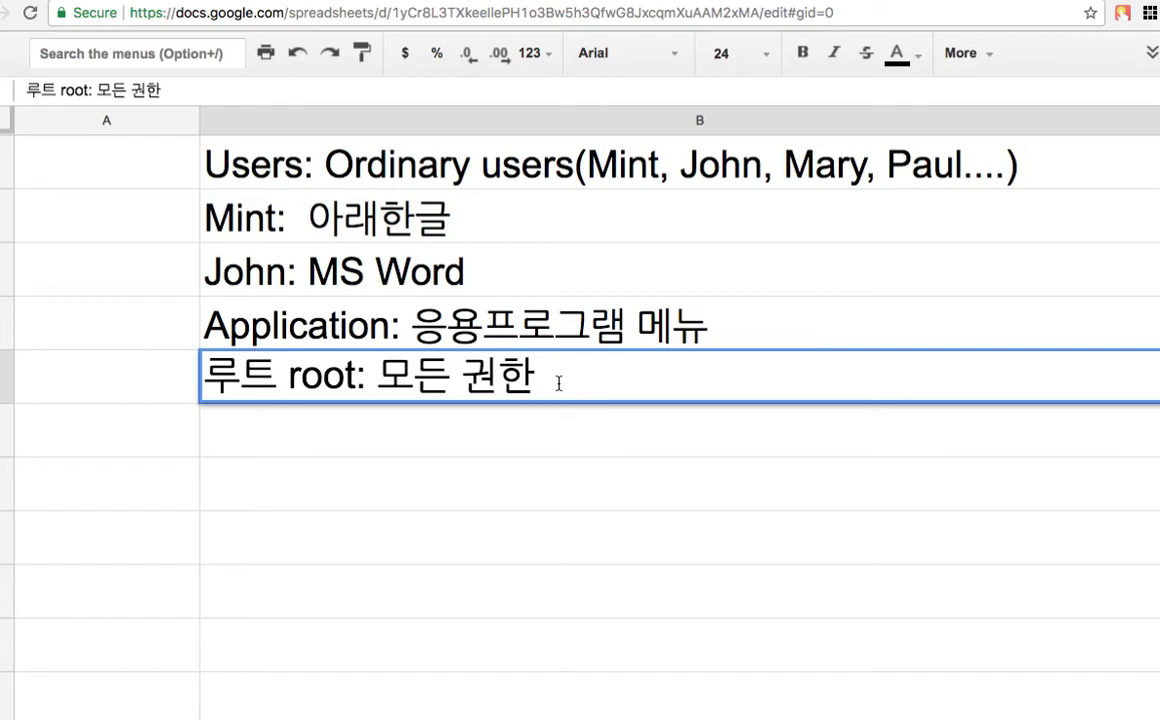
# - Under the root note, type the admin analogy line '커뮤니티의 관리자: 회원 차단, 회원 가입, 등급....' and highlight part of it
pyautogui.click(572, 428)
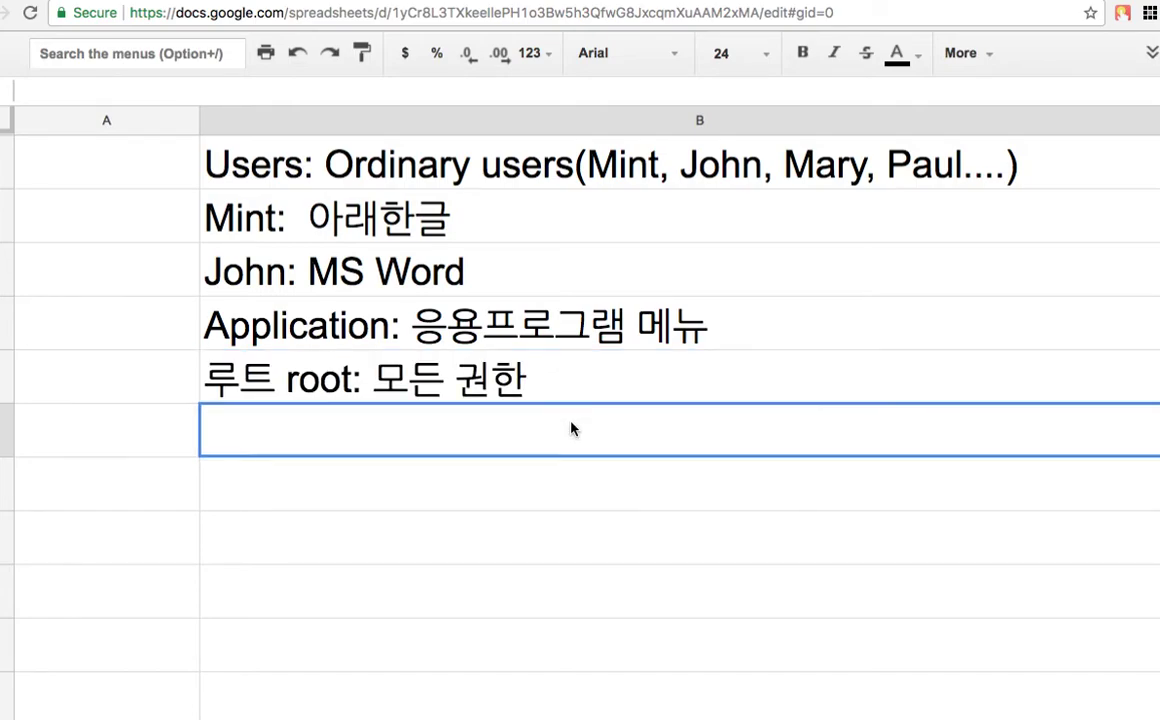
pyautogui.write('ㅌ')
pyautogui.press('BackSpace')
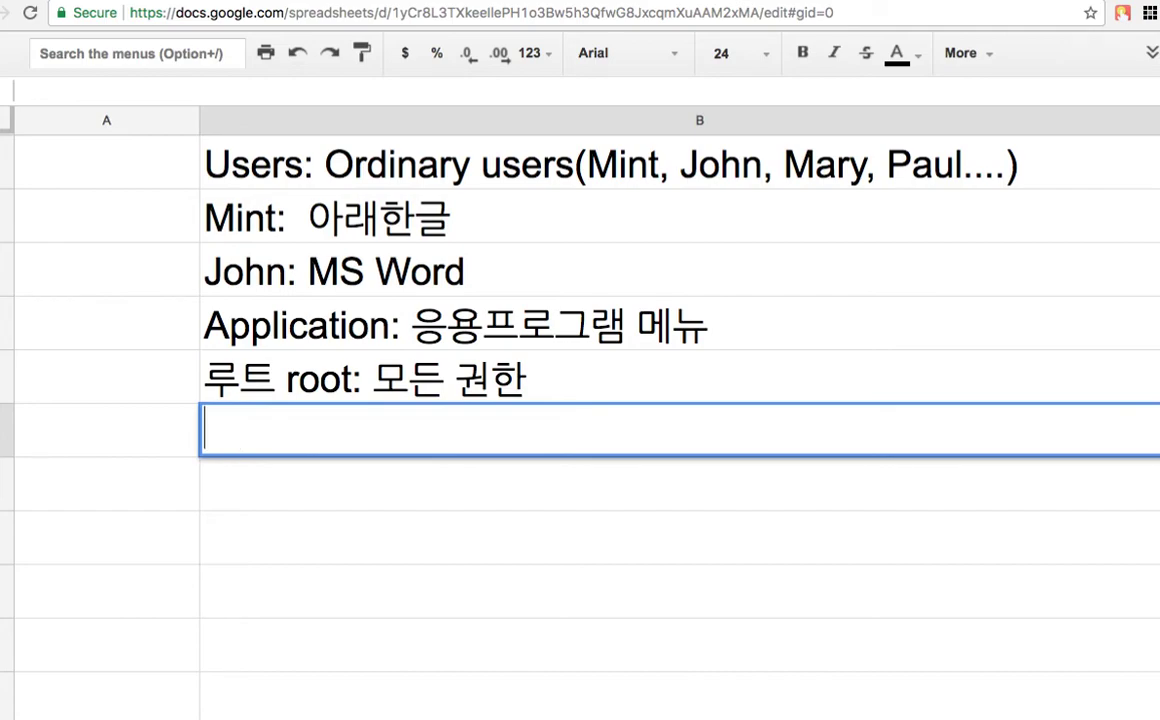
pyautogui.write('ㅁ')
pyautogui.press('BackSpace')
pyautogui.write('커')
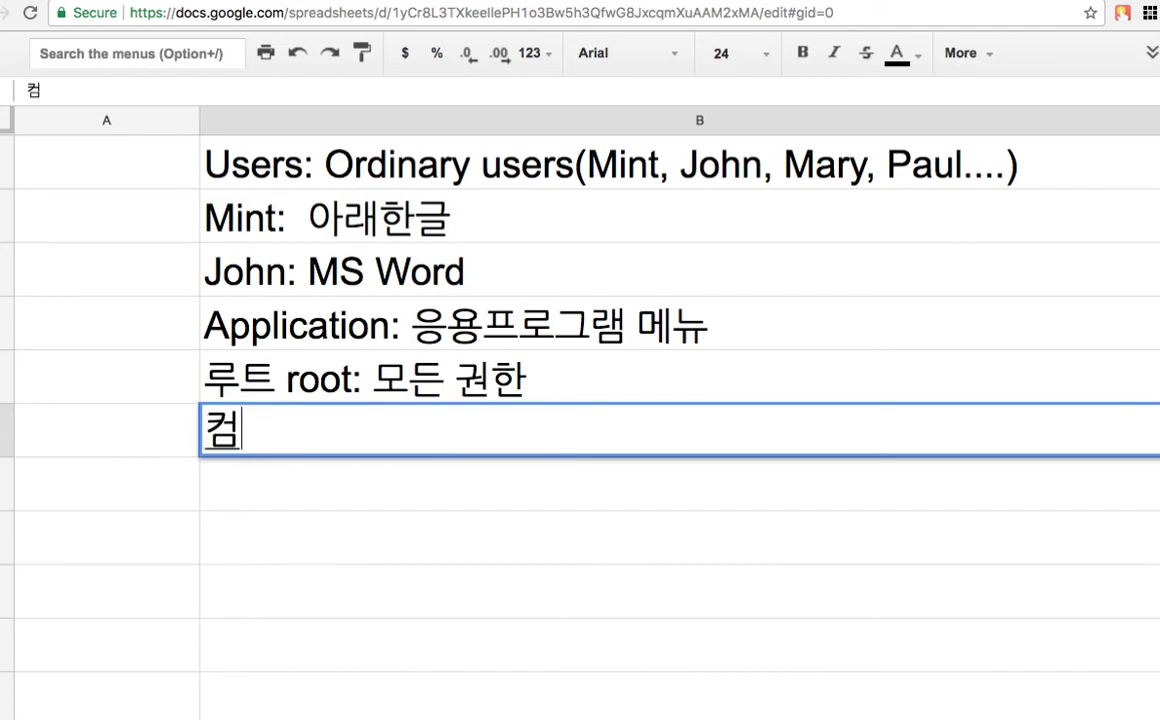
pyautogui.write('뮤니티')
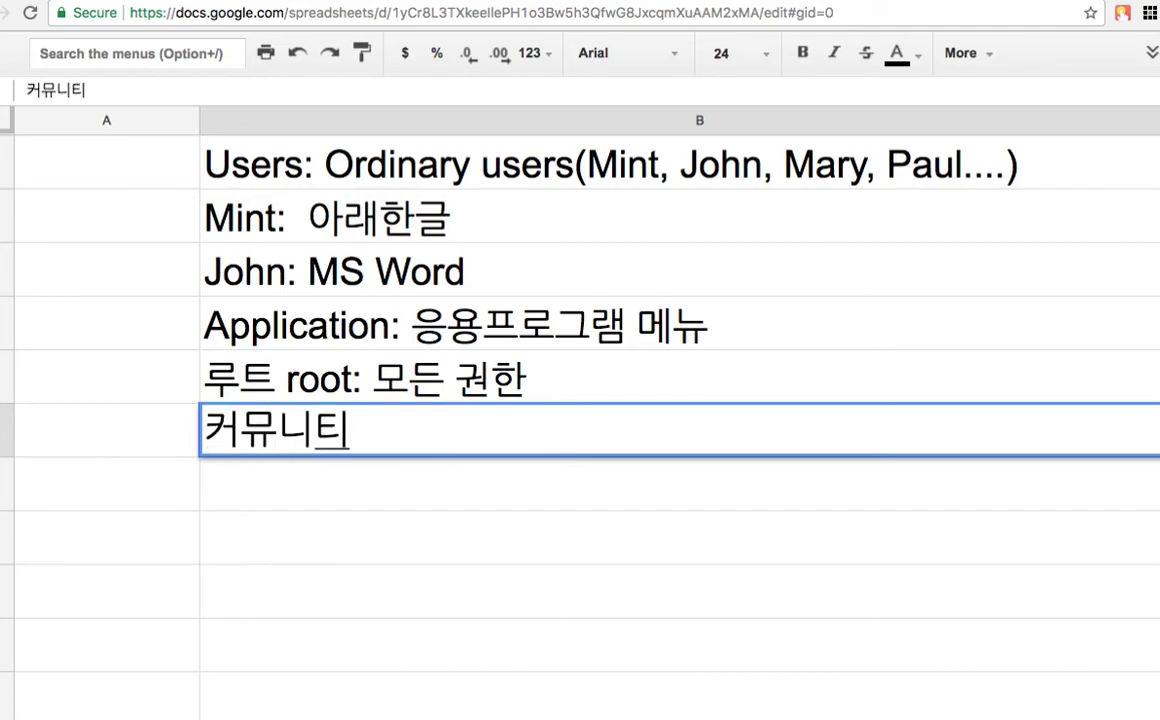
pyautogui.write('의 관')
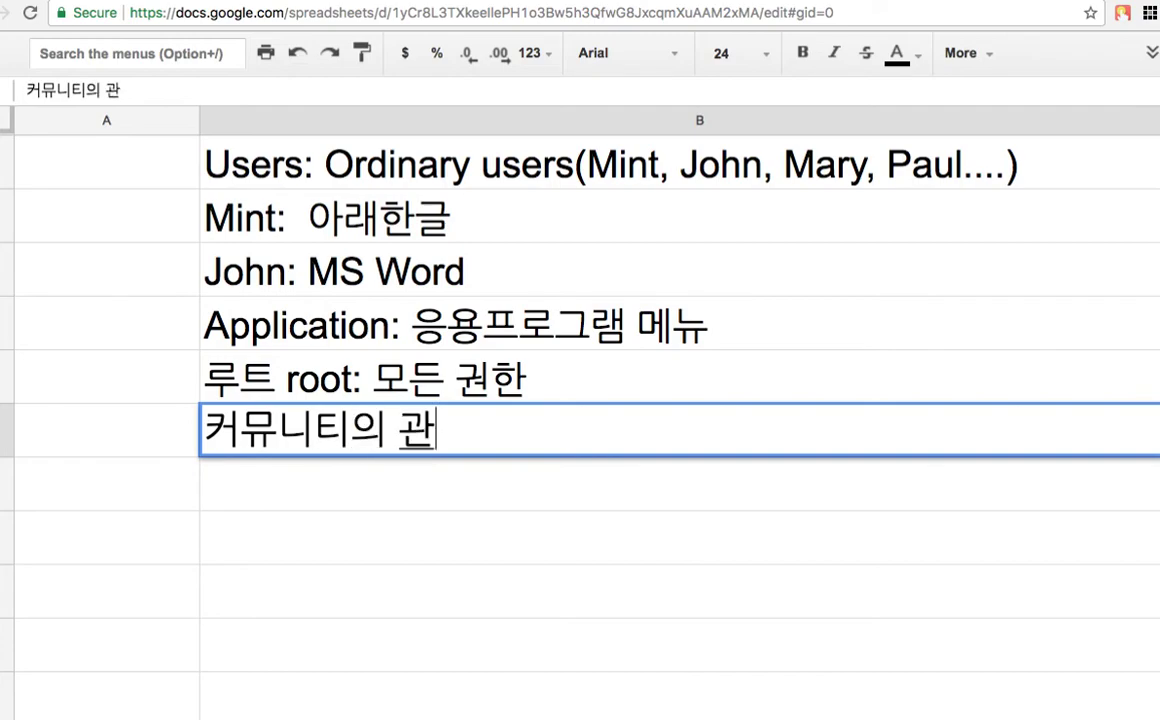
pyautogui.write('리자')
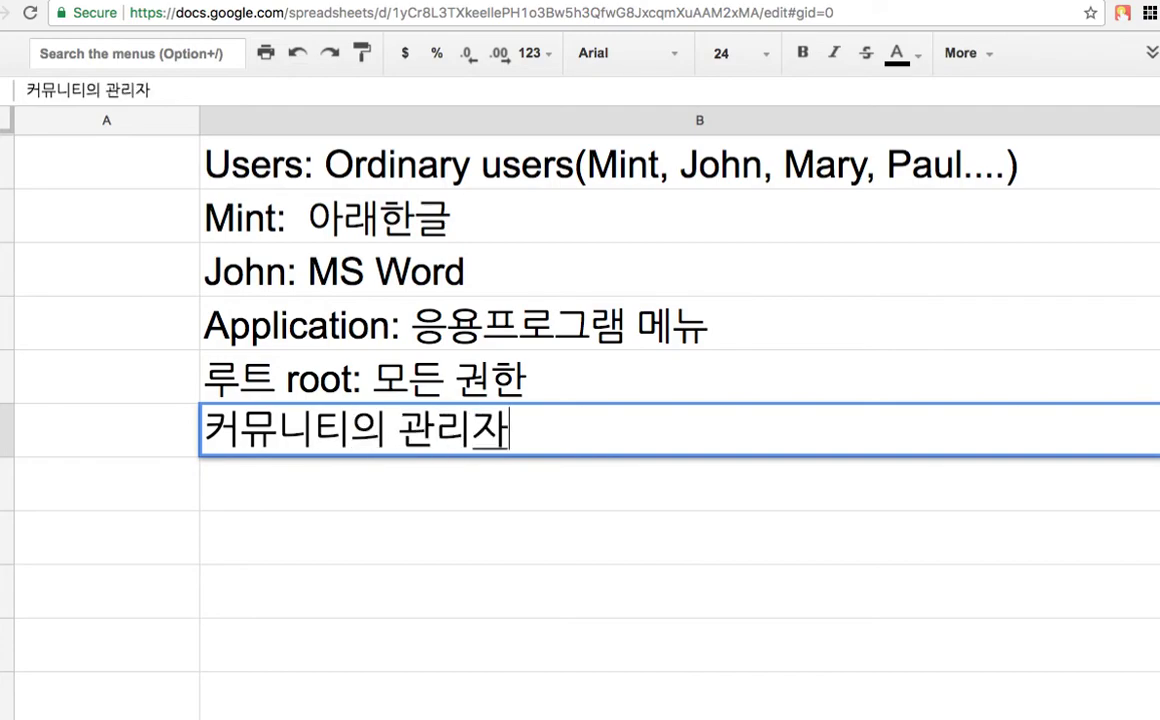
pyautogui.write(': 회')
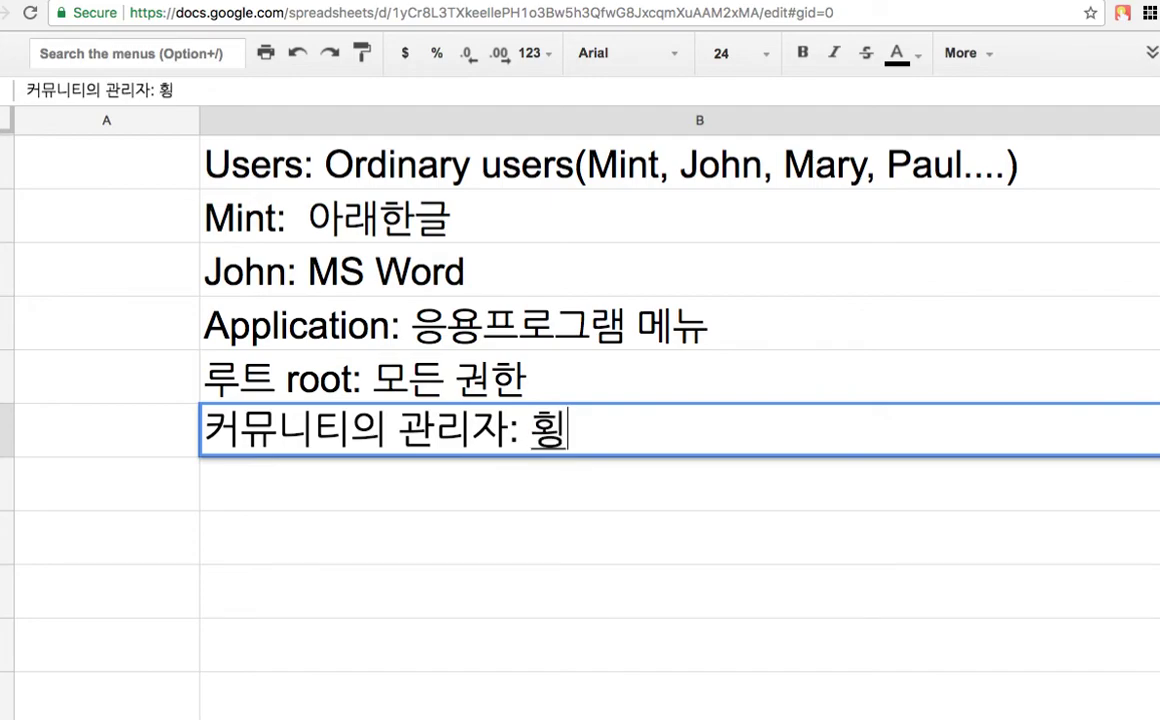
pyautogui.write('원 차다')
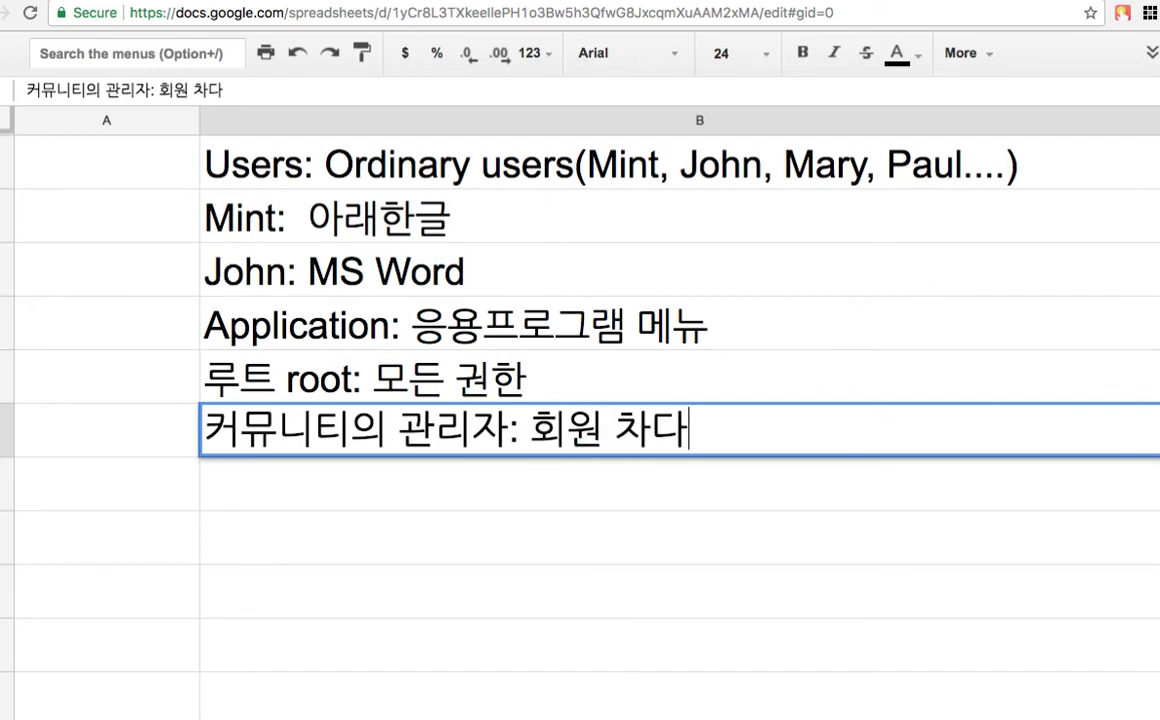
pyautogui.write('ㄴ, 횡원')
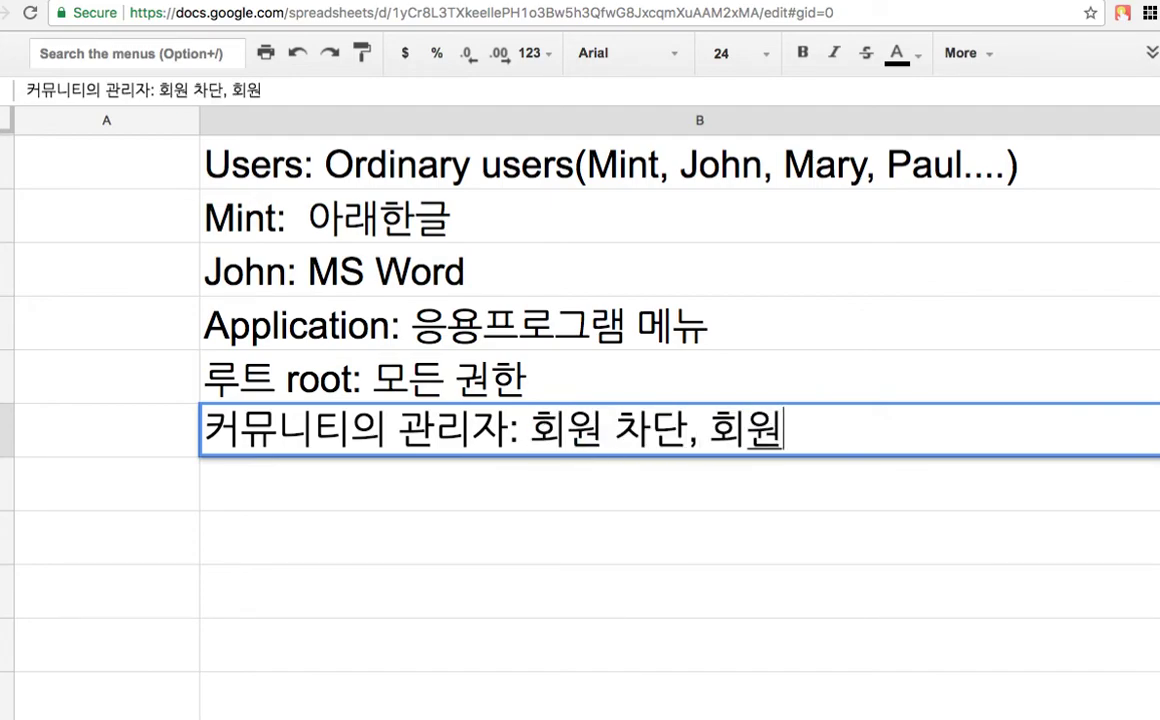
pyautogui.write(' 가입, 등')
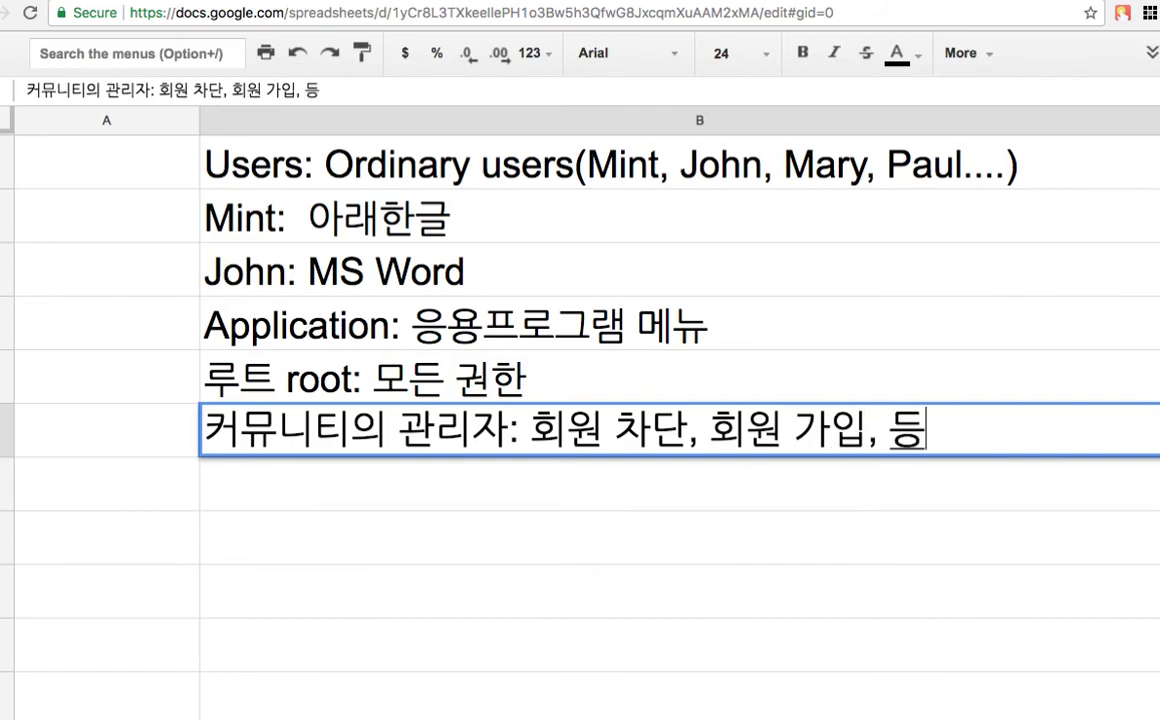
pyautogui.write('급....')
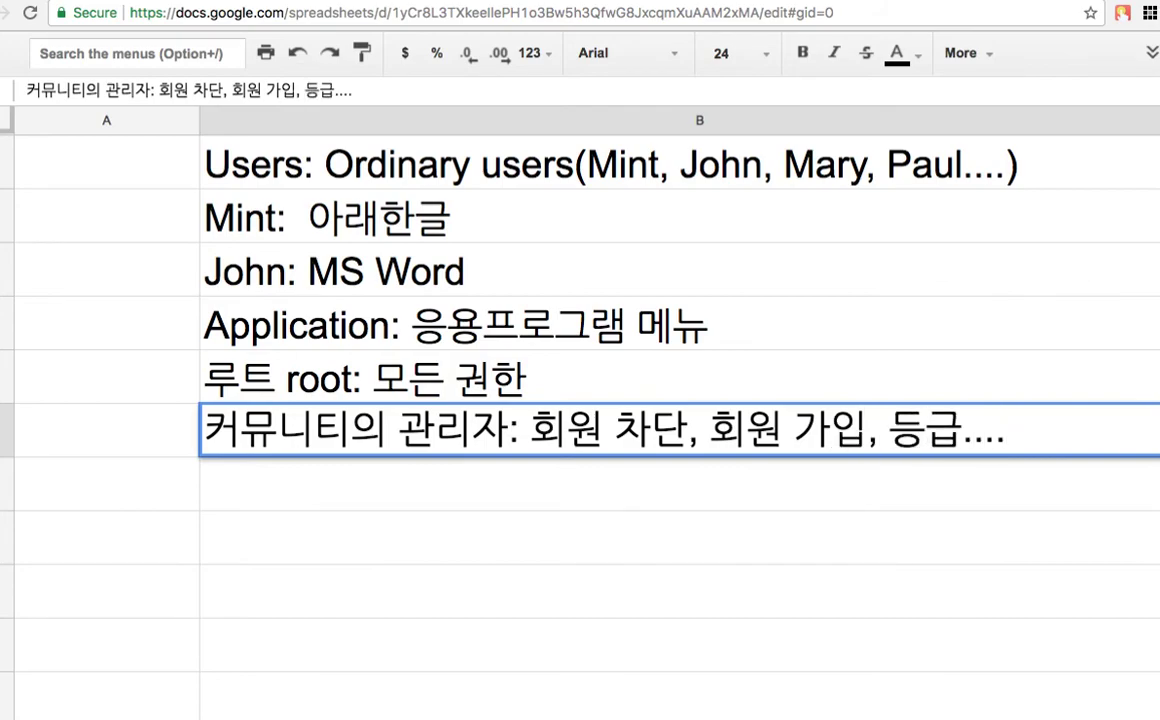
pyautogui.moveTo(400, 432); pyautogui.dragTo(592, 432)
pyautogui.click(529, 432)
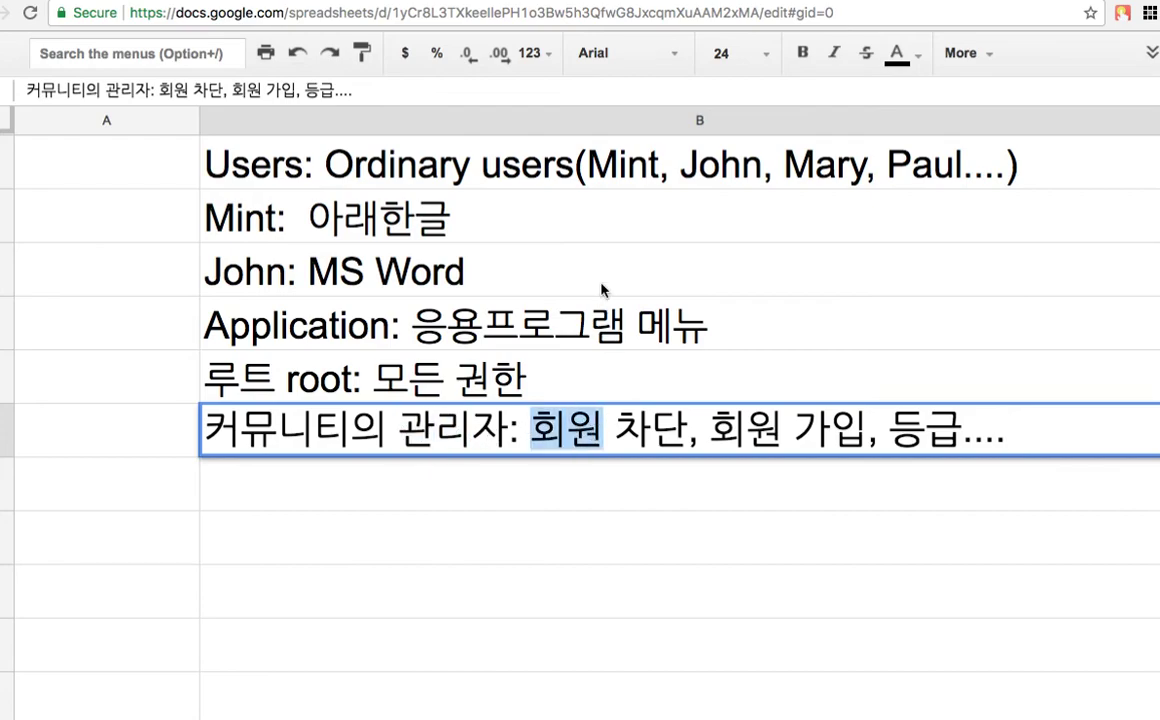
pyautogui.click(600, 165)
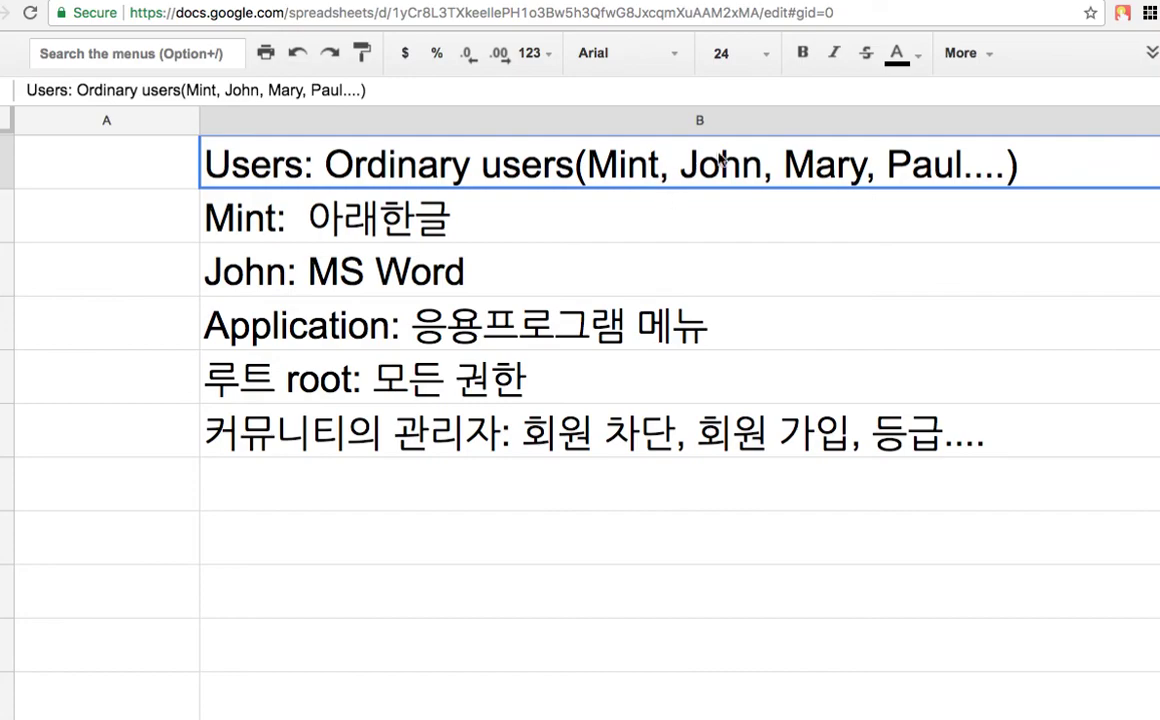
pyautogui.click(283, 391)
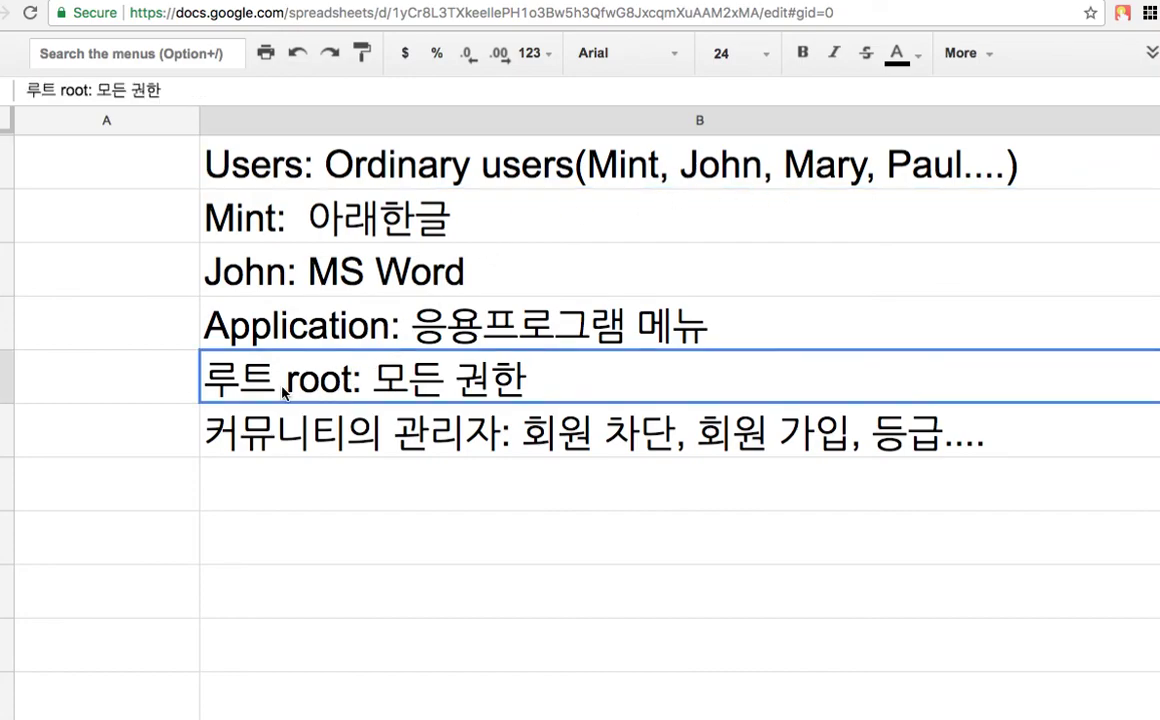